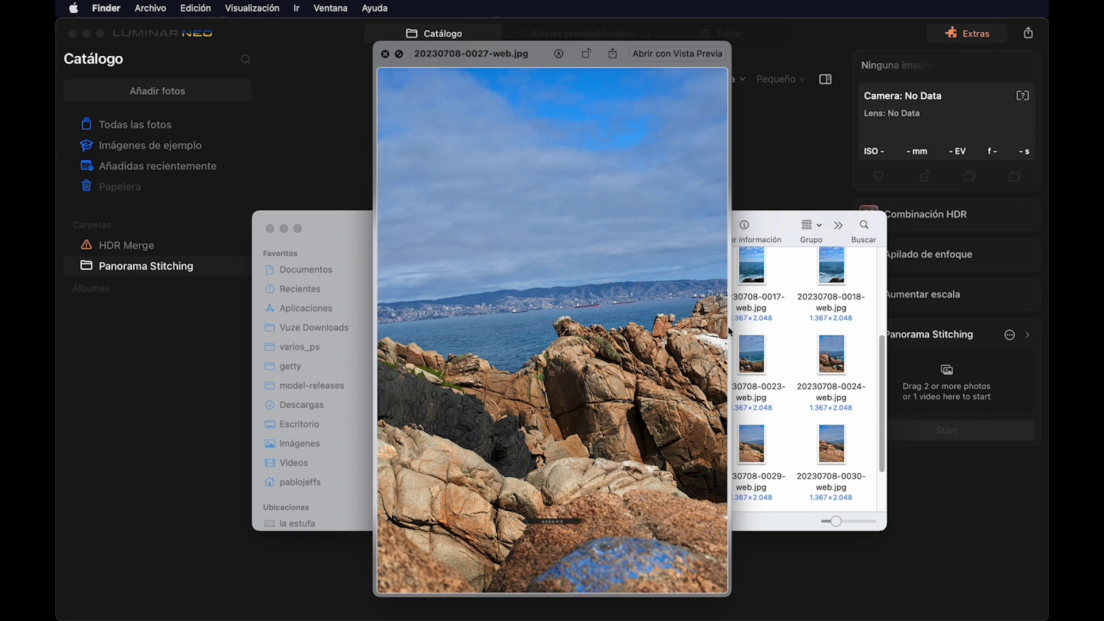
# - Close the photo preview, add the panoramica folder from Finder to the Luminar Neo catalog, and close the Finder window
pyautogui.click(385, 54)
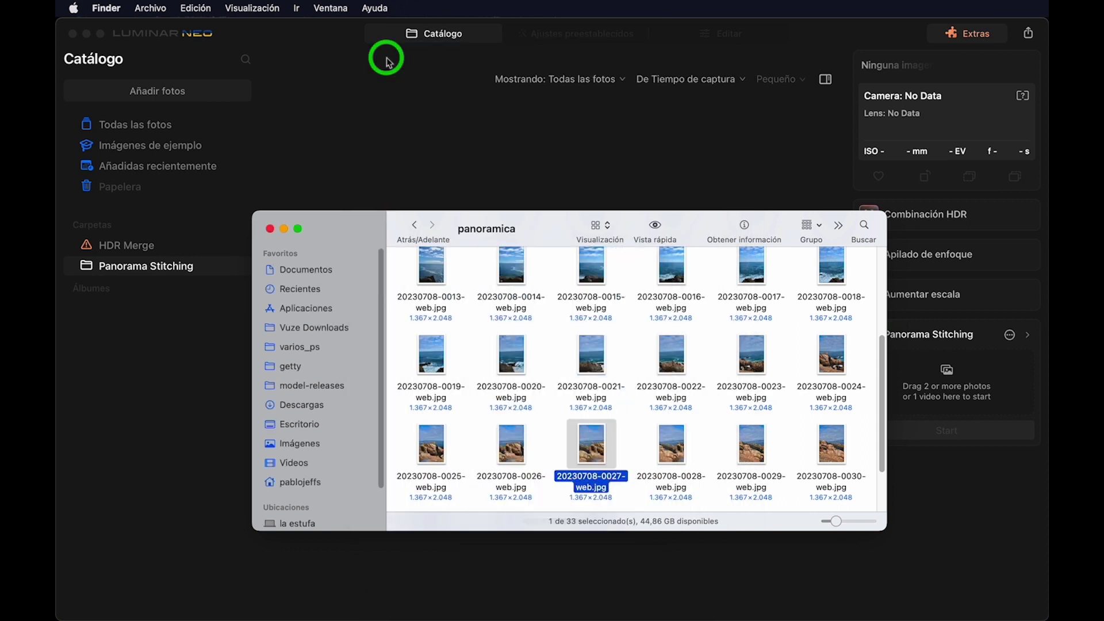
pyautogui.click(415, 230)
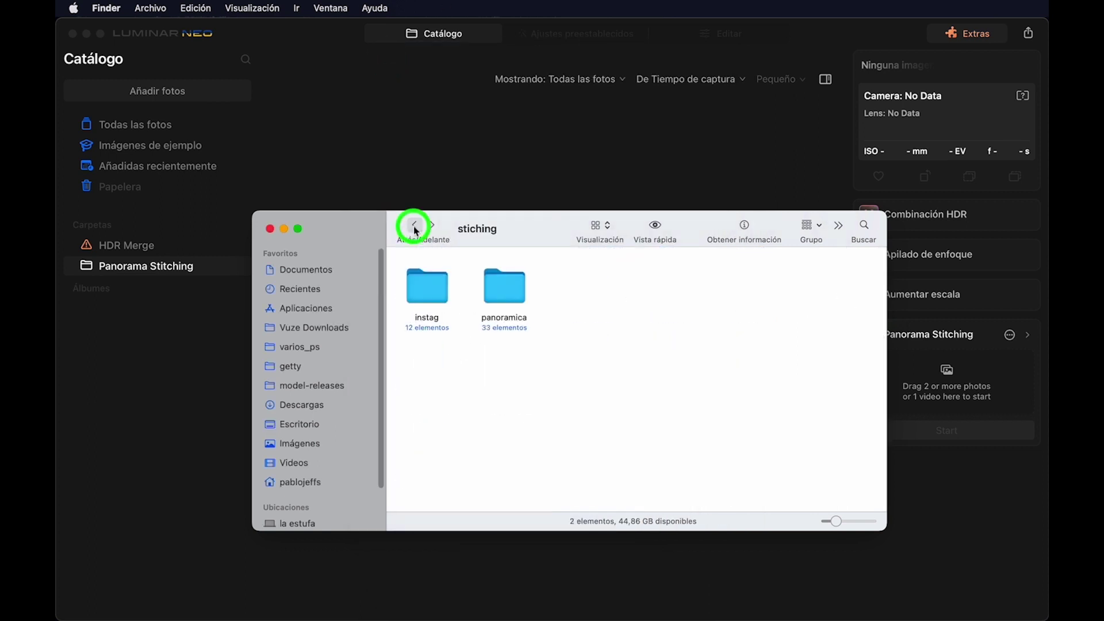
pyautogui.click(505, 287)
pyautogui.moveTo(504, 287); pyautogui.dragTo(389, 109)
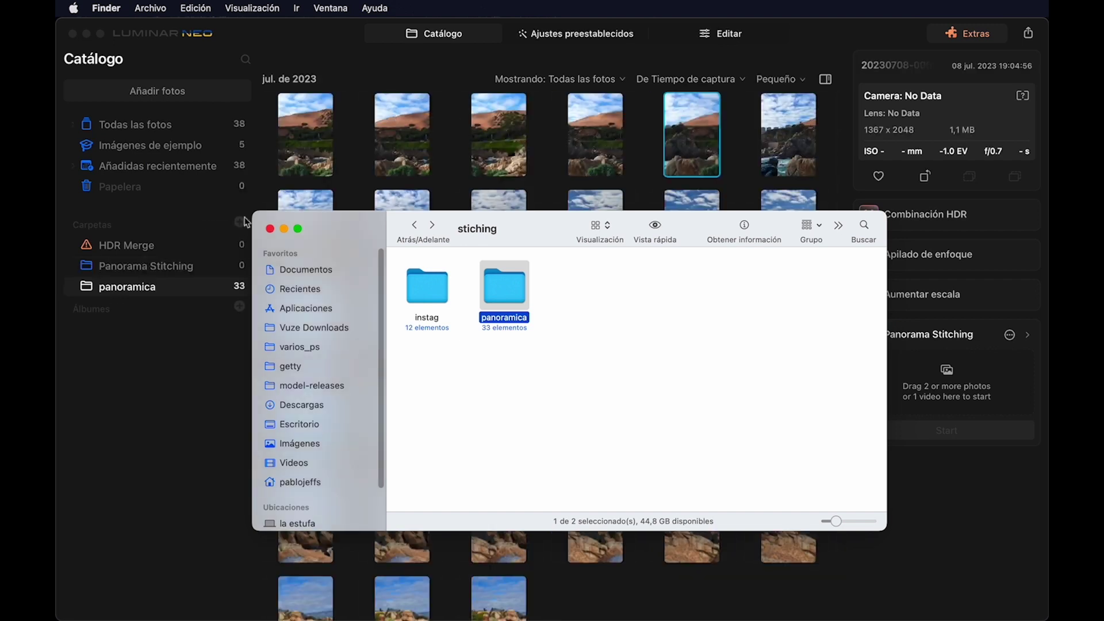
pyautogui.click(269, 229)
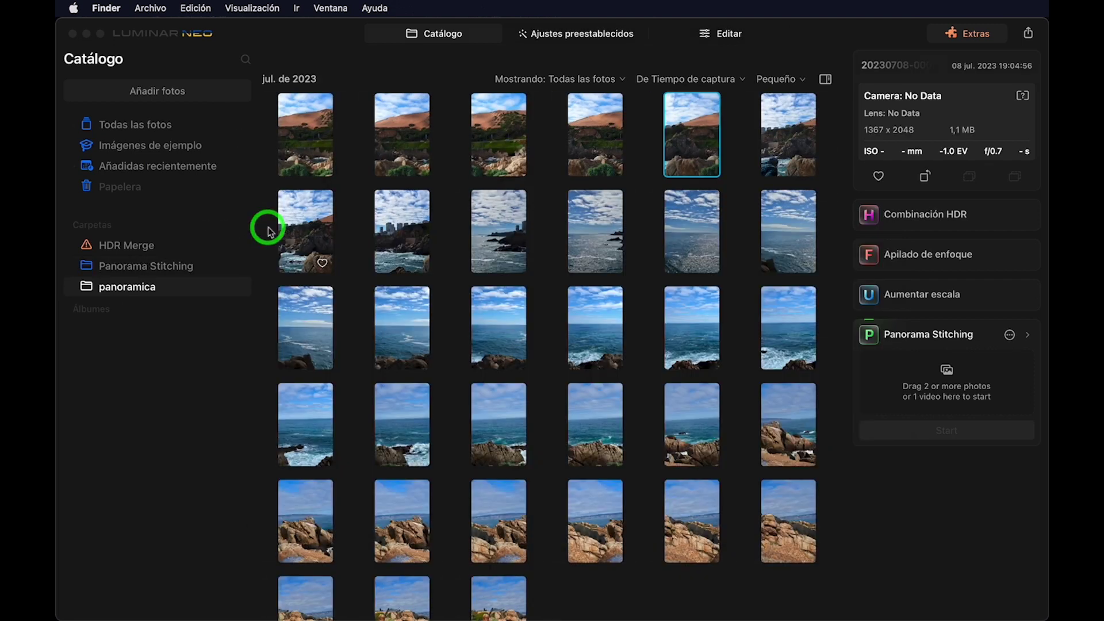
# - Select all photos in the panoramica folder, load them into Panorama Stitching and start the process
pyautogui.click(305, 154)
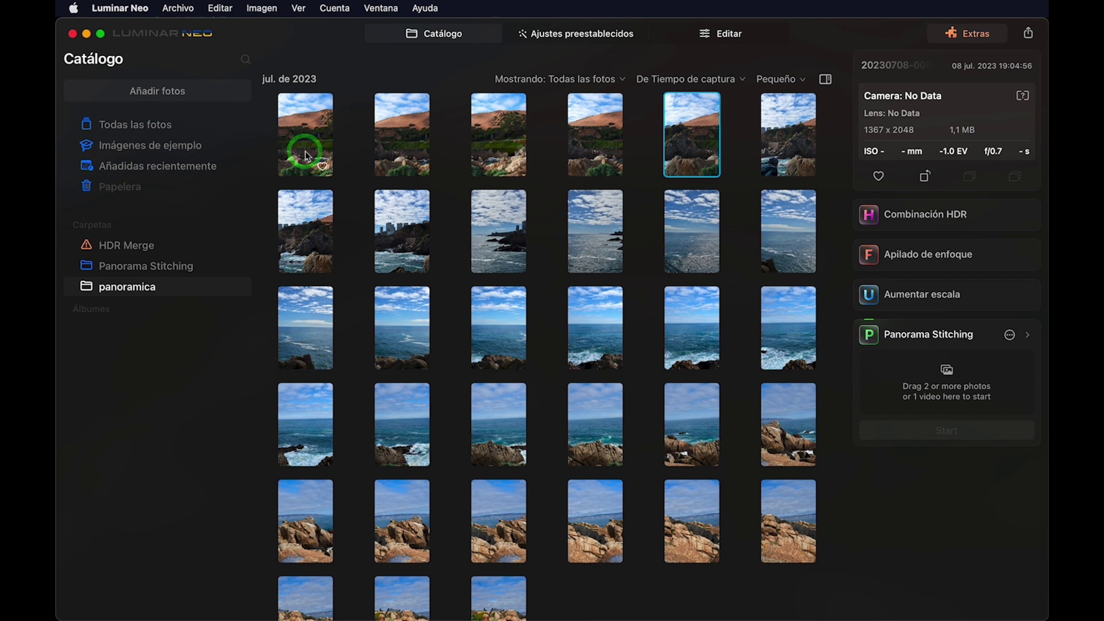
pyautogui.click(321, 134)
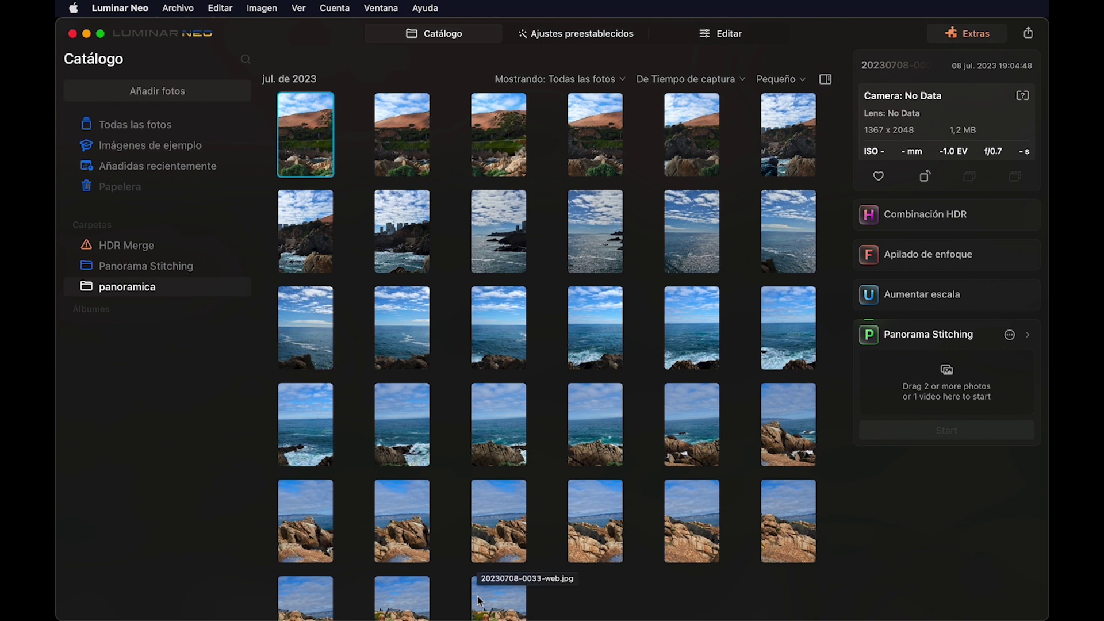
pyautogui.click(504, 609)
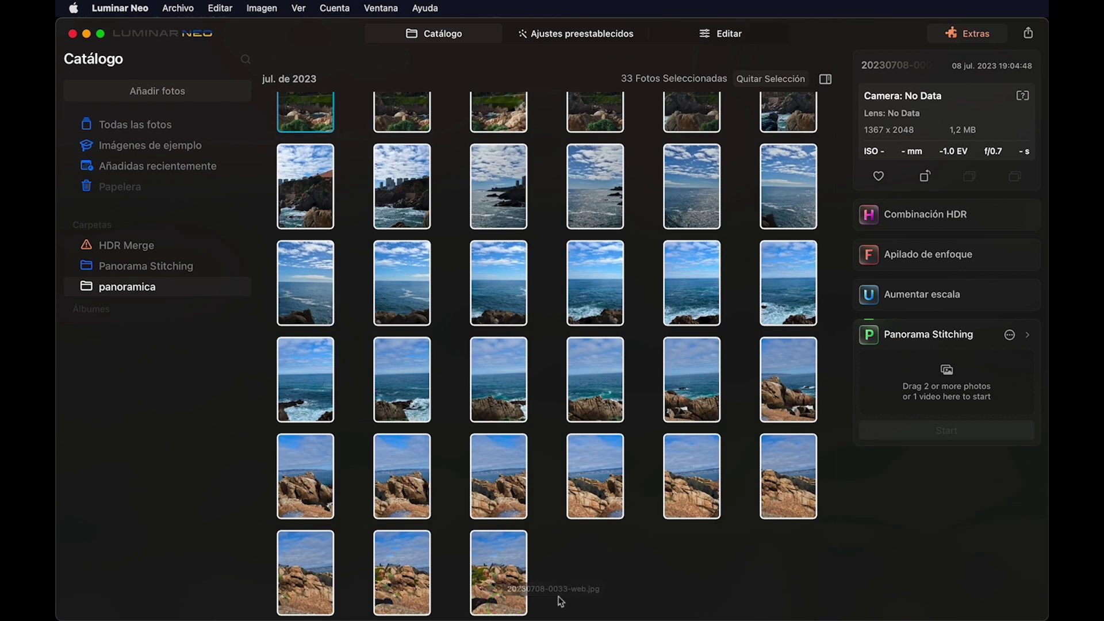
pyautogui.moveTo(789, 480); pyautogui.dragTo(969, 387)
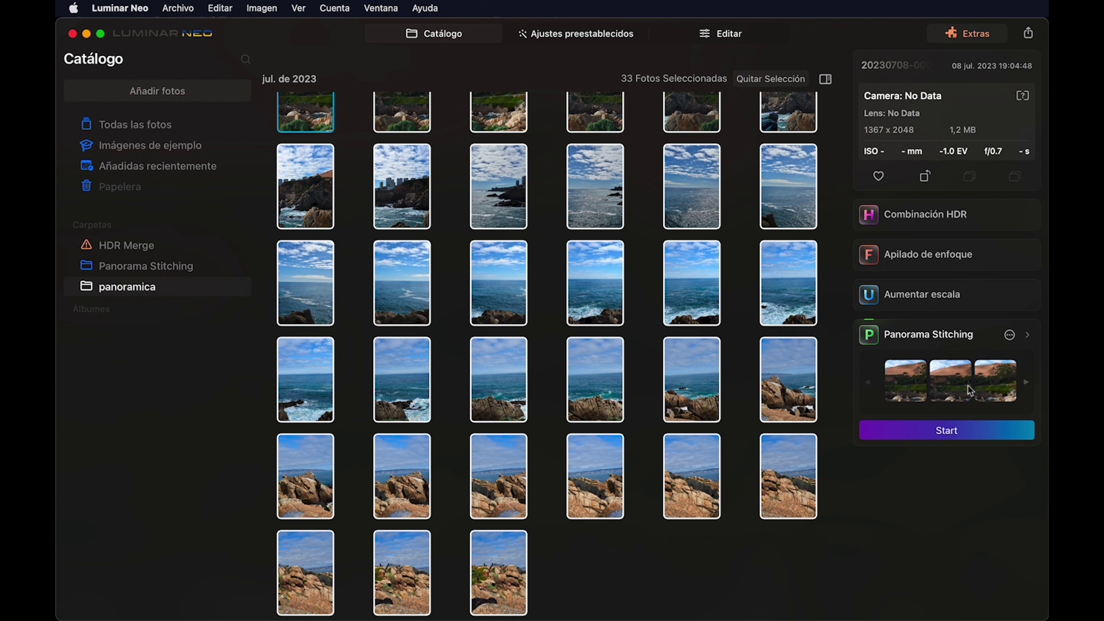
pyautogui.click(940, 432)
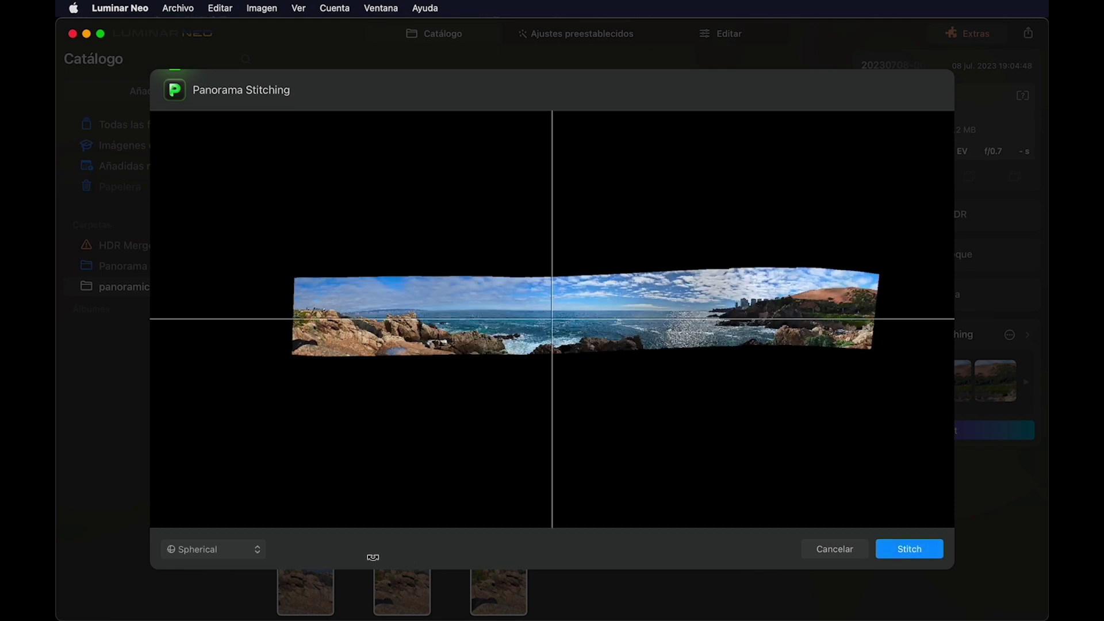
# - Check the available projection types for the panorama
pyautogui.click(257, 550)
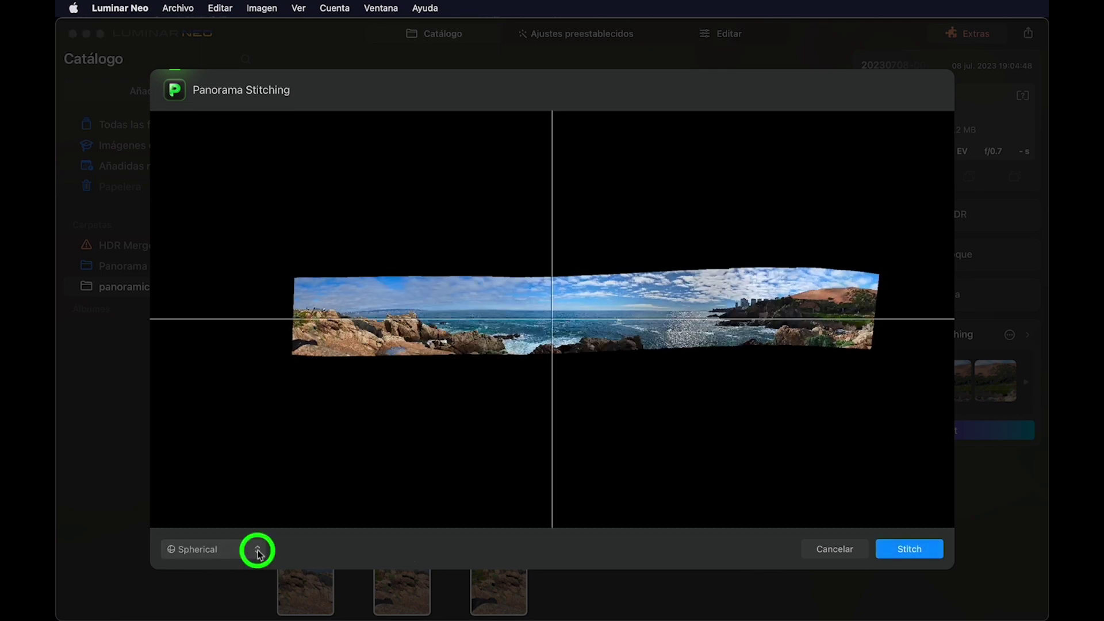
pyautogui.moveTo(233, 609)
pyautogui.click(299, 490)
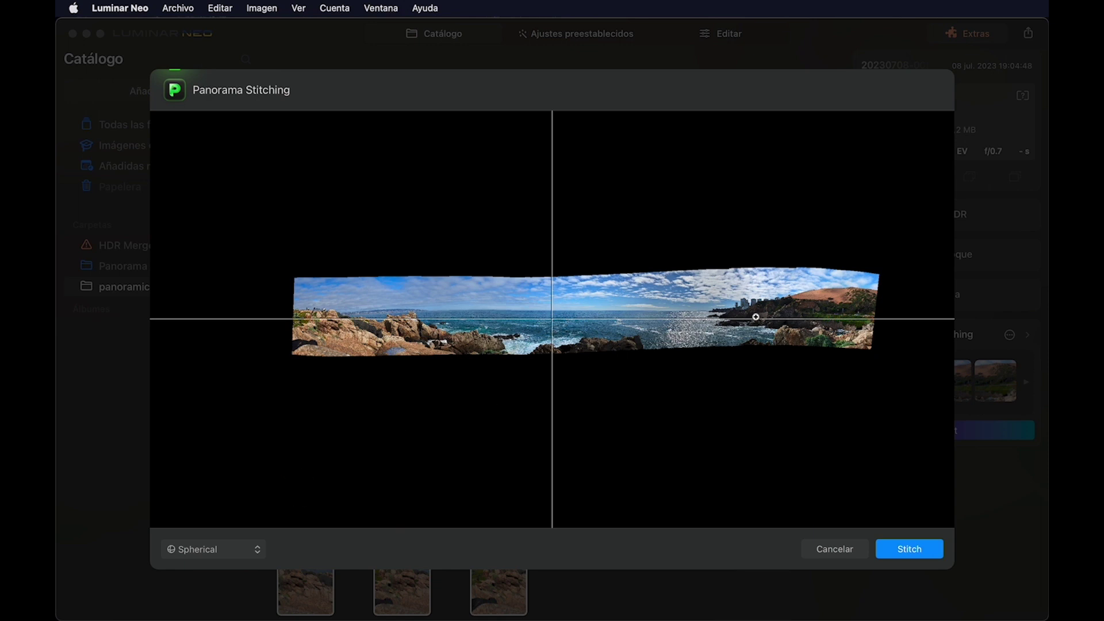
# - Examine the panorama preview up close for stitching quality, from the dune across the sea to the rocky shore
pyautogui.click(848, 293)
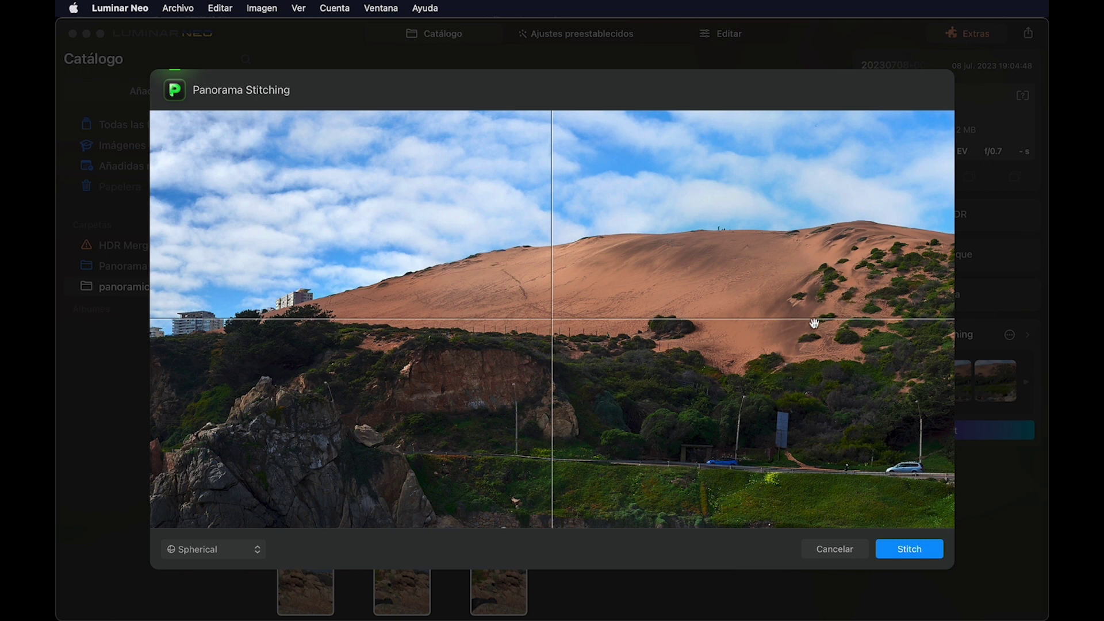
pyautogui.hscroll(8, 749, 387)
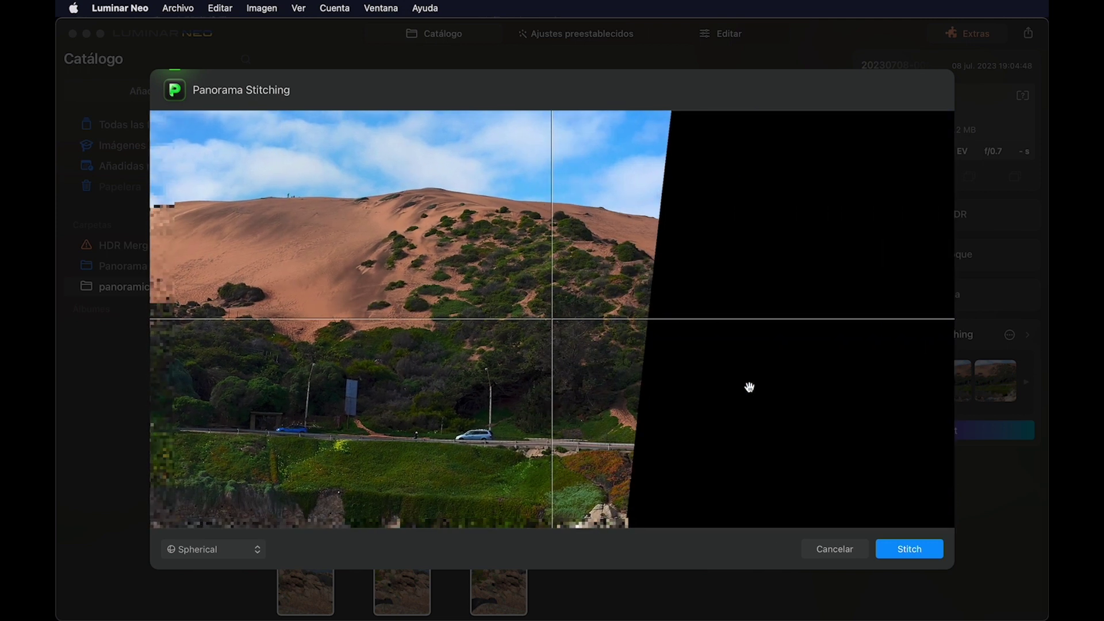
pyautogui.scroll(-10, 749, 387)
pyautogui.hscroll(-5, 749, 387)
pyautogui.scroll(-5, 749, 387)
pyautogui.scroll(6, 749, 386)
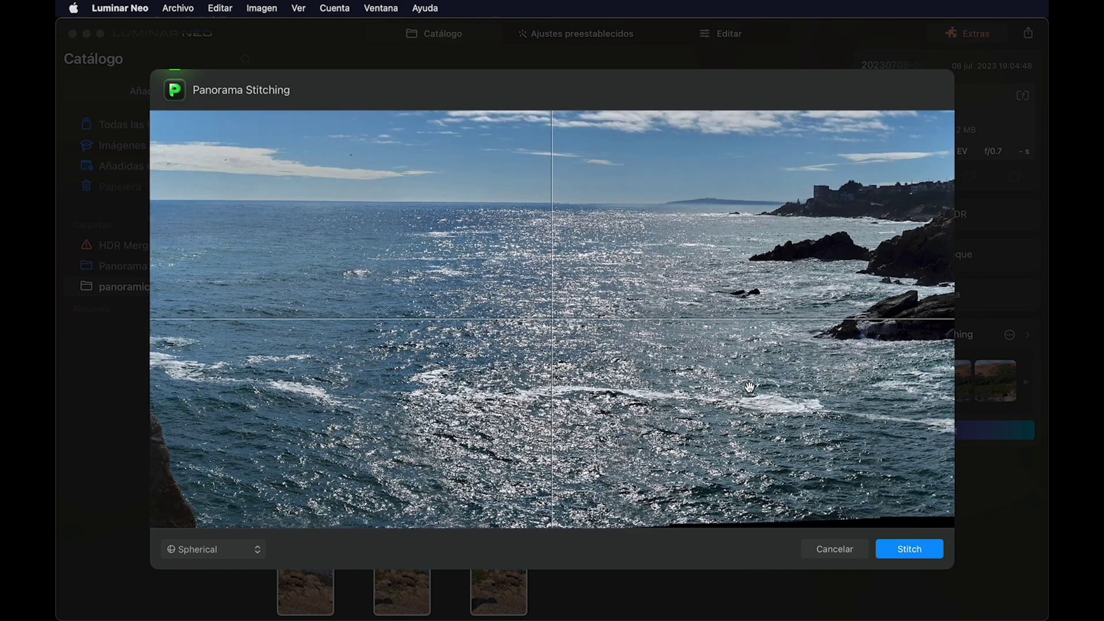
pyautogui.hscroll(-3, 749, 386)
pyautogui.scroll(2, 749, 387)
pyautogui.hscroll(6, 749, 387)
pyautogui.scroll(1, 749, 386)
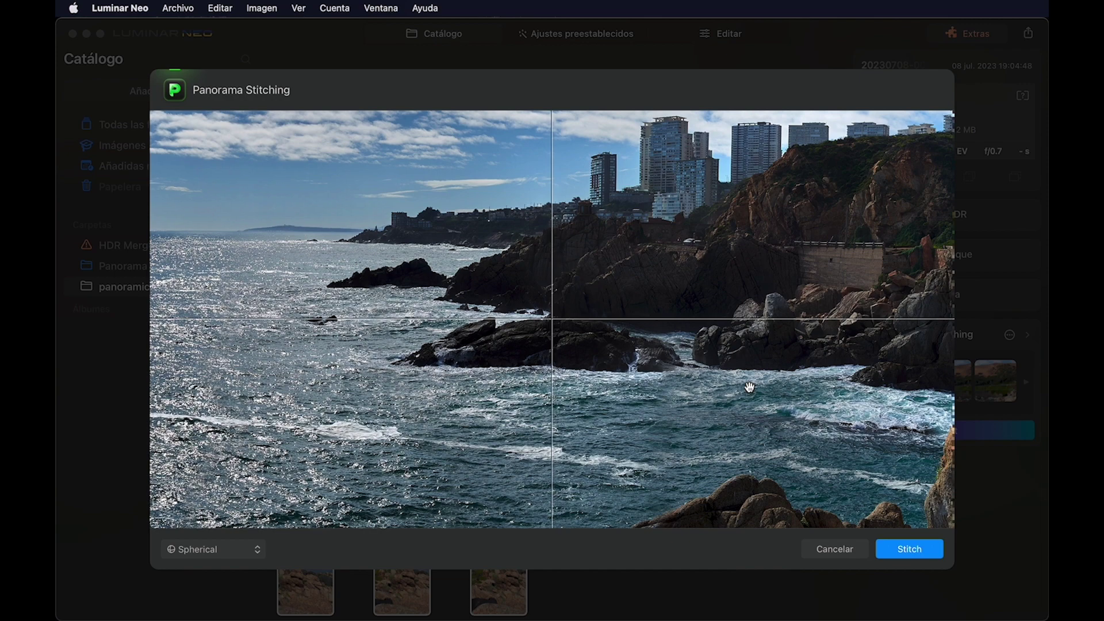
pyautogui.hscroll(-5, 749, 387)
pyautogui.scroll(-1, 749, 386)
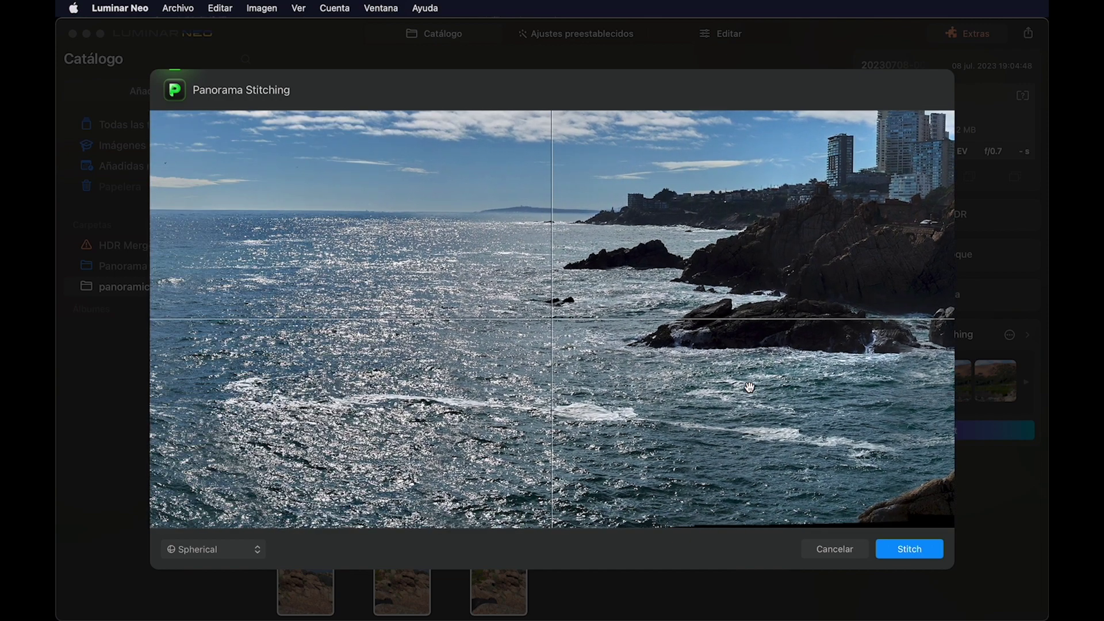
pyautogui.scroll(-10, 749, 387)
pyautogui.hscroll(-2, 749, 386)
pyautogui.scroll(-6, 749, 387)
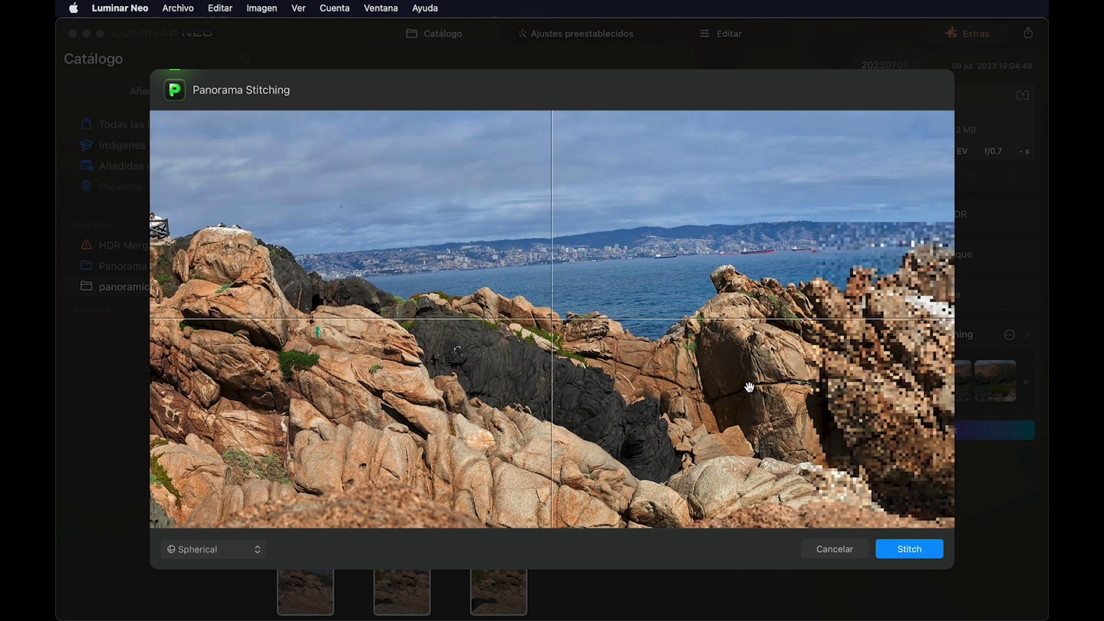
pyautogui.hscroll(6, 749, 387)
pyautogui.scroll(4, 749, 386)
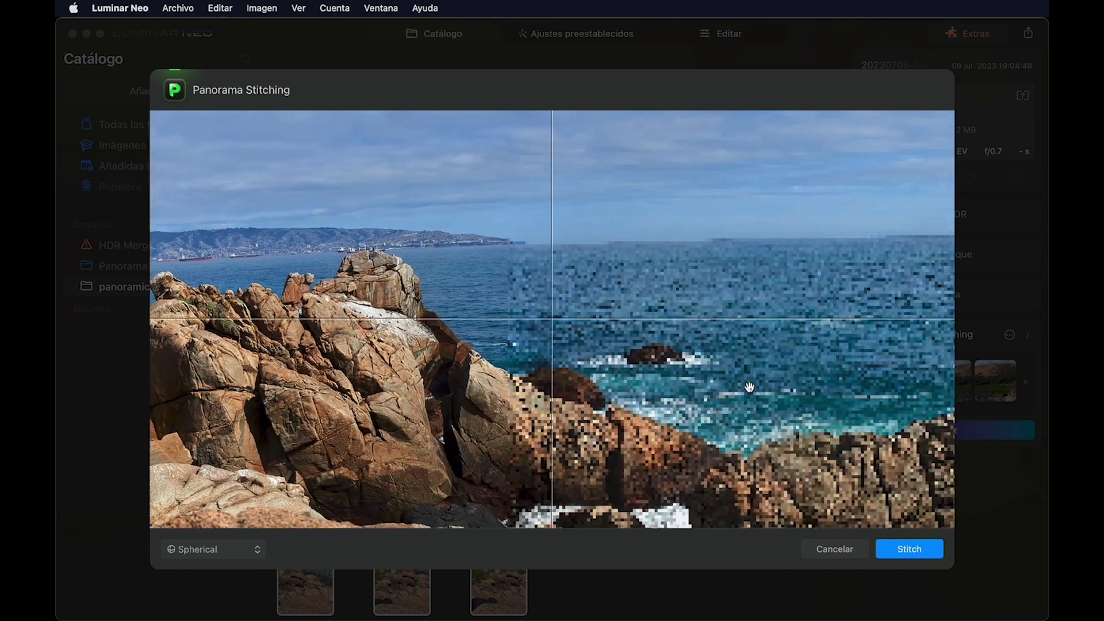
pyautogui.hscroll(2, 749, 386)
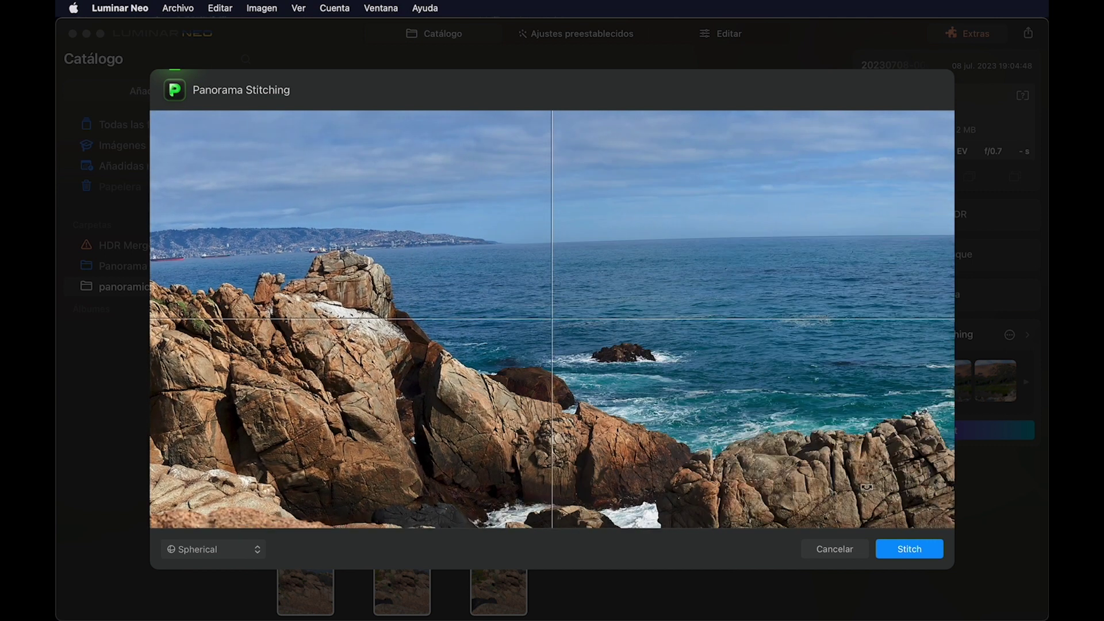
pyautogui.click(697, 324)
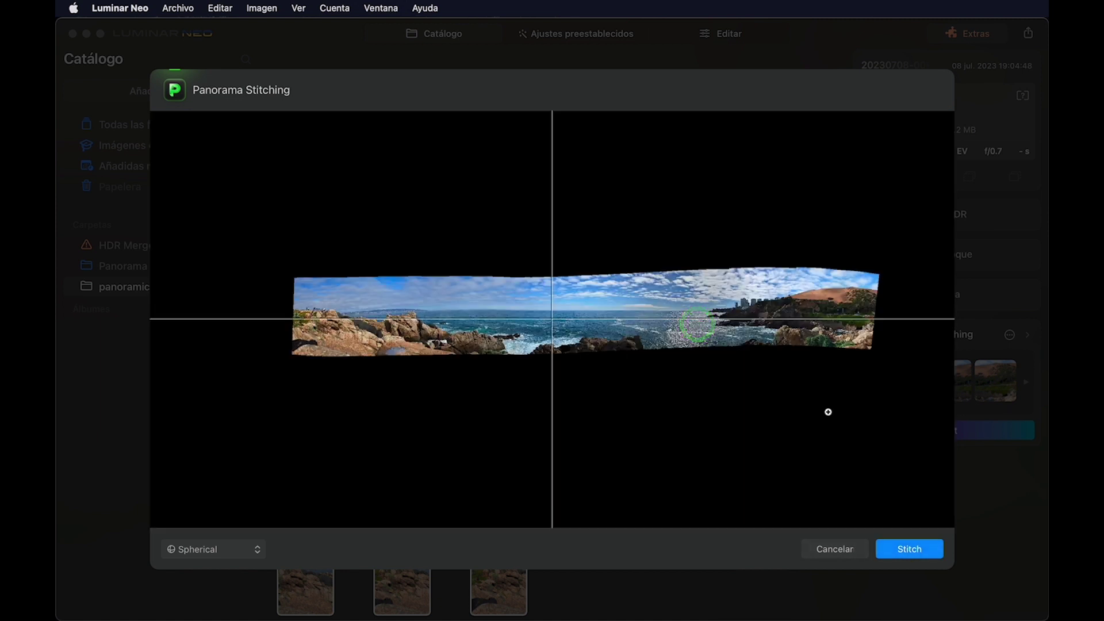
# - Stitch the panorama with Spherical projection and crop all four sides to remove the uneven black borders
pyautogui.click(913, 549)
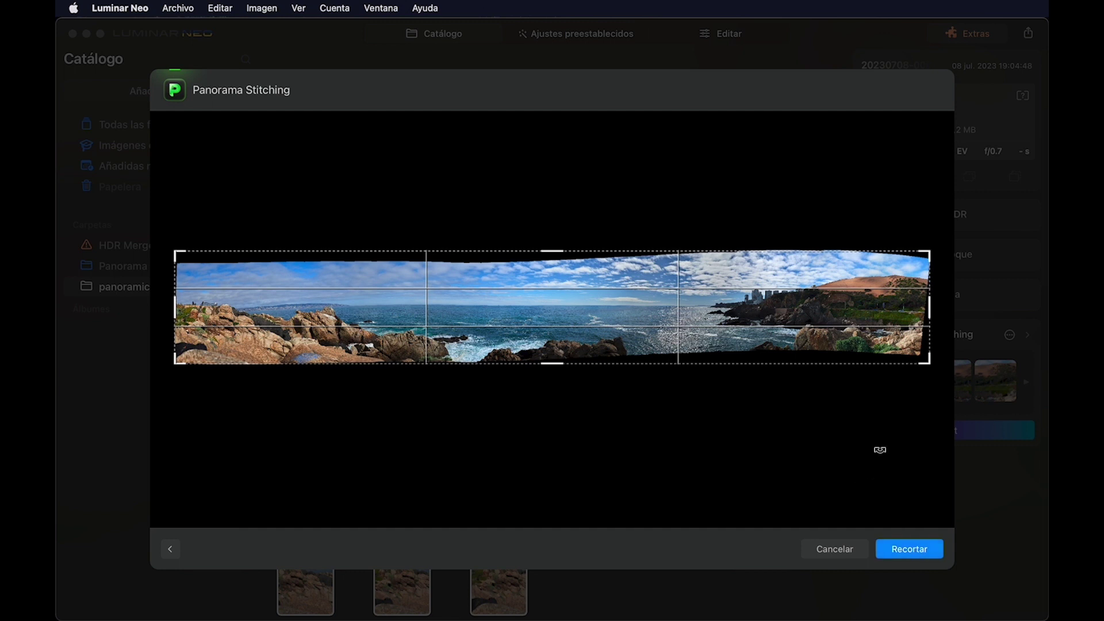
pyautogui.moveTo(174, 305); pyautogui.dragTo(177, 305)
pyautogui.click(554, 250)
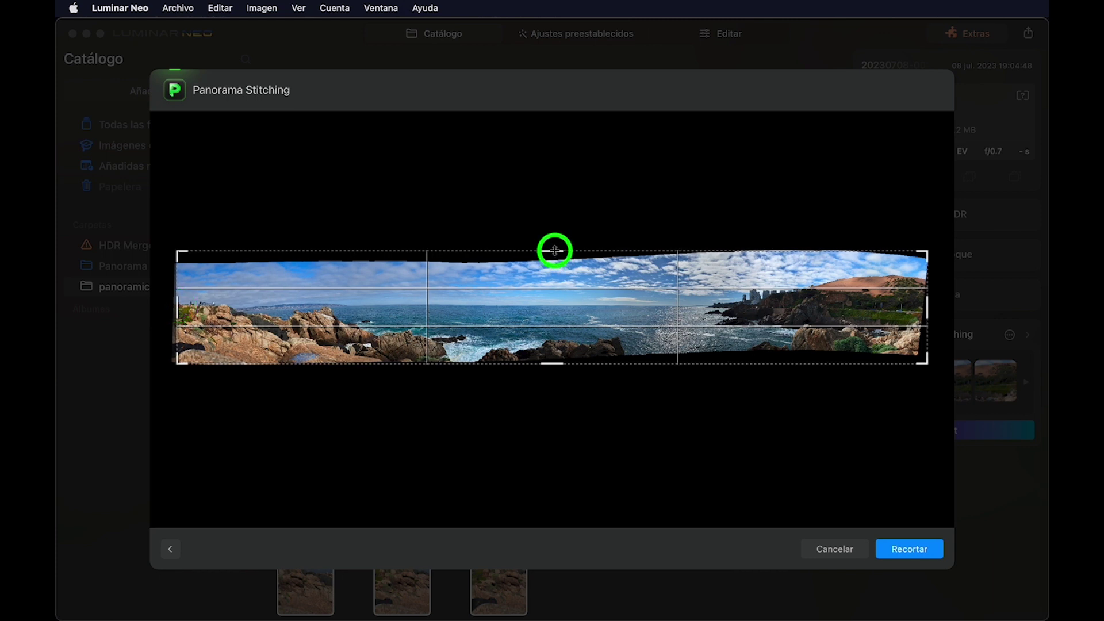
pyautogui.moveTo(554, 250); pyautogui.dragTo(553, 263)
pyautogui.moveTo(926, 307); pyautogui.dragTo(917, 306)
pyautogui.moveTo(549, 357); pyautogui.dragTo(549, 344)
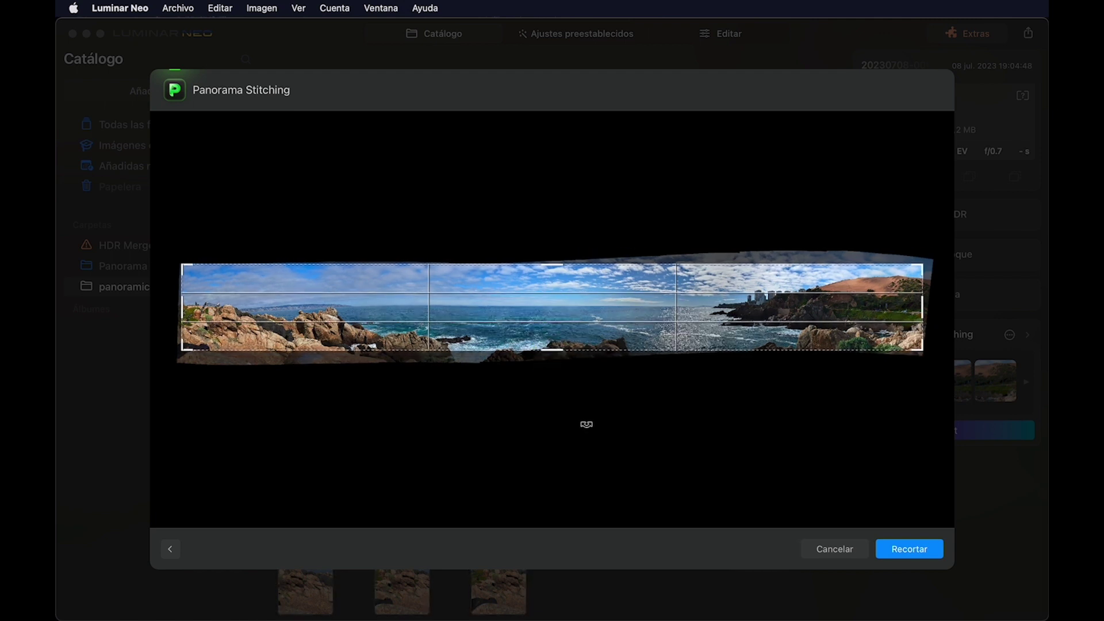
pyautogui.click(917, 552)
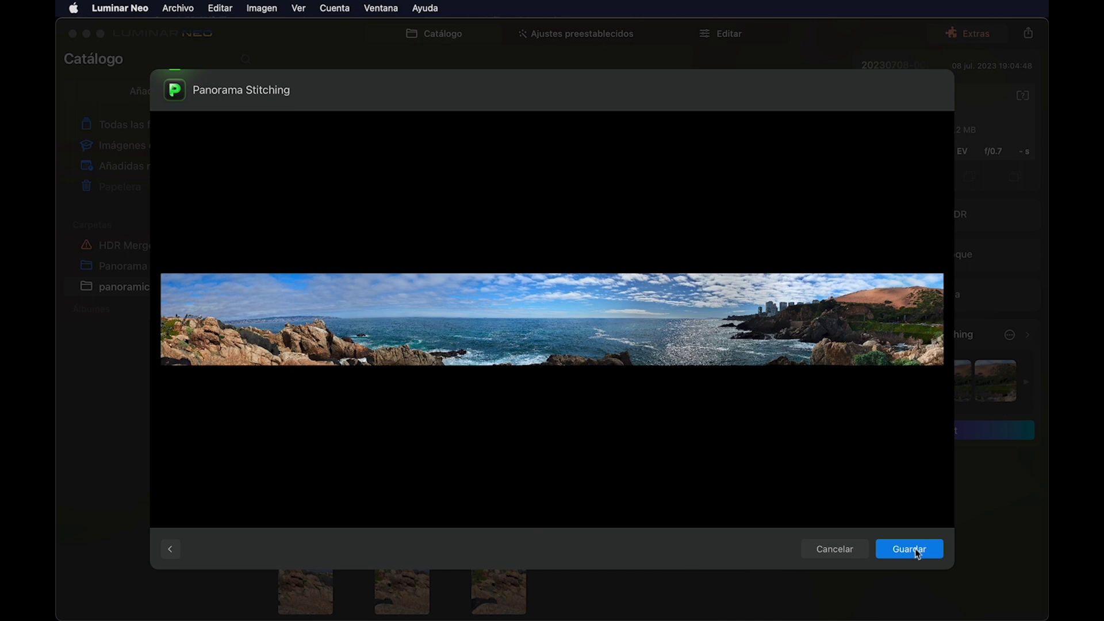
# - Save the cropped panorama and open the resulting image from the Panorama Stitching folder in single-image view
pyautogui.click(917, 551)
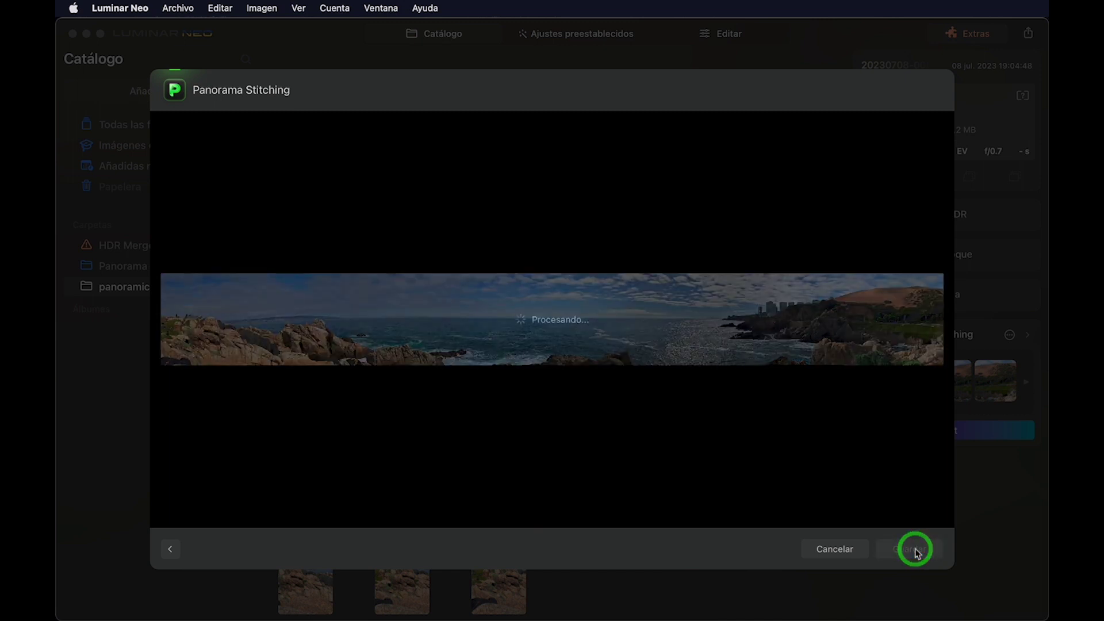
pyautogui.click(651, 198)
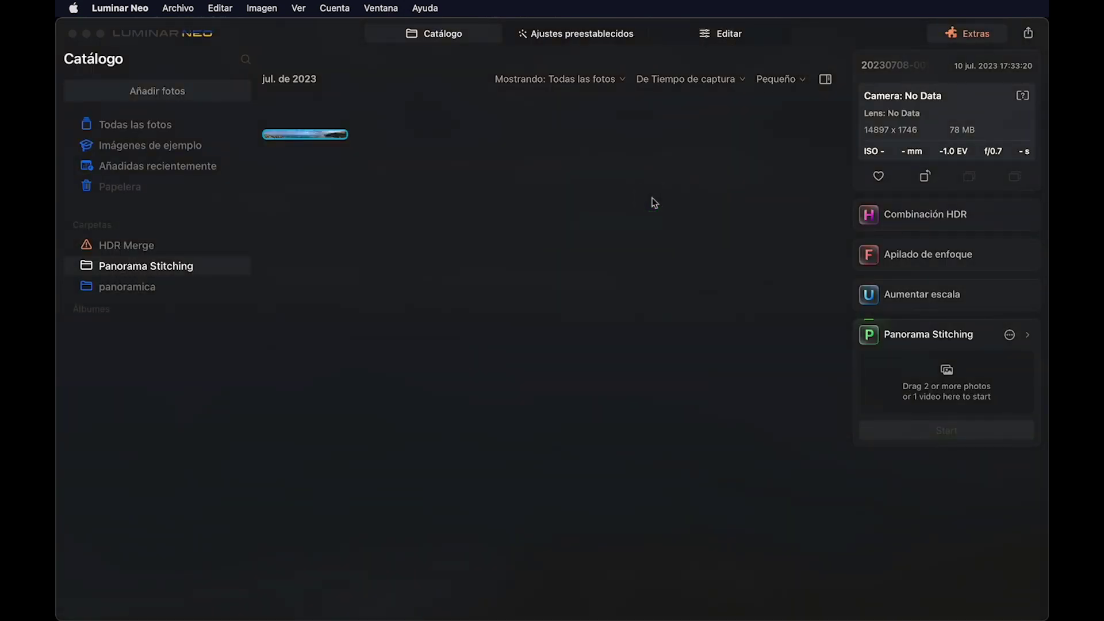
pyautogui.click(314, 134)
pyautogui.doubleClick(314, 134)
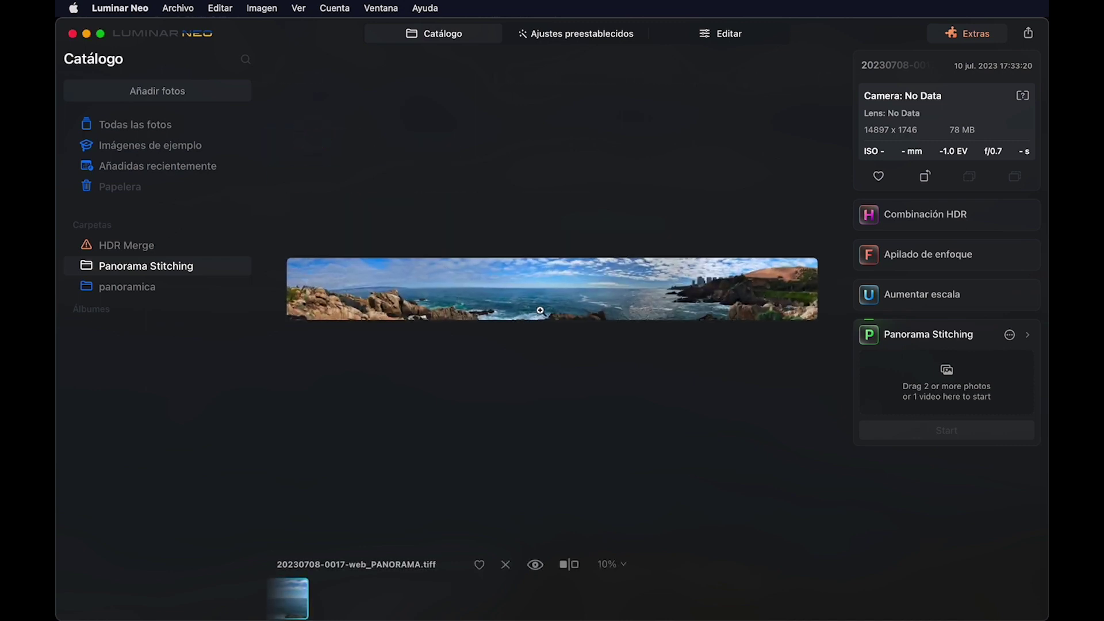
# - Examine the saved panorama at 100% from the open sea to the dune end, checking joins and leftover borders
pyautogui.click(592, 293)
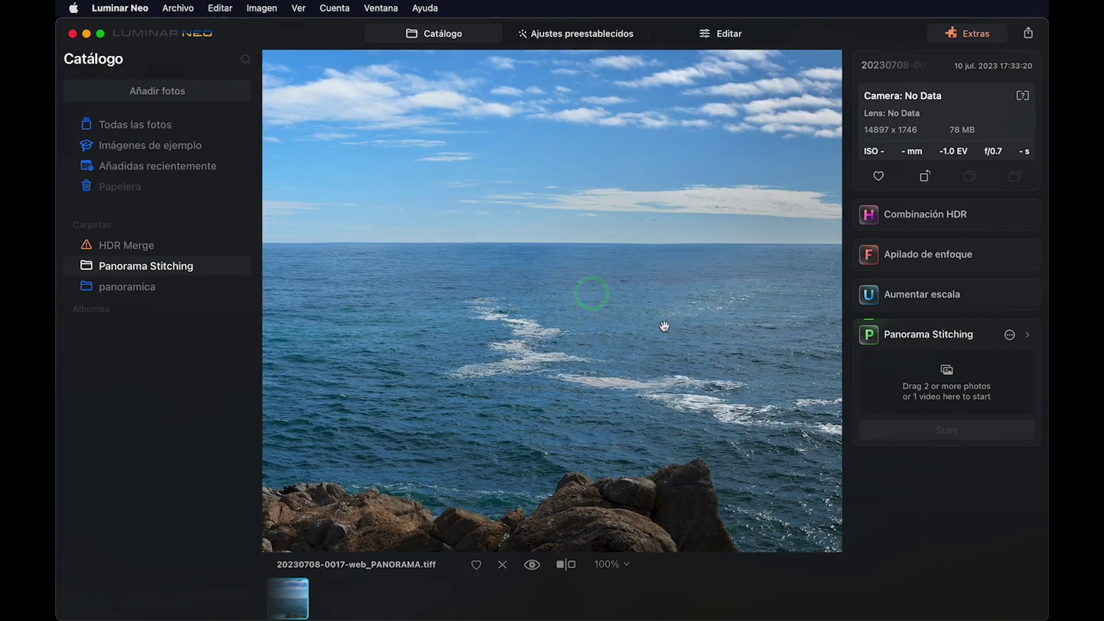
pyautogui.hscroll(10, 666, 327)
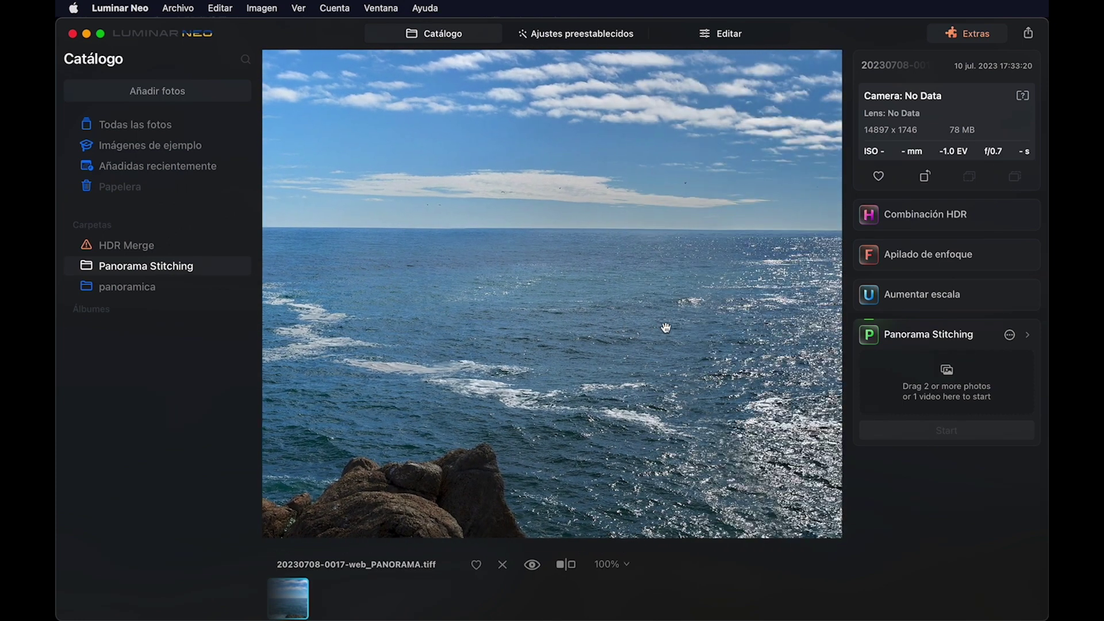
pyautogui.hscroll(10, 666, 328)
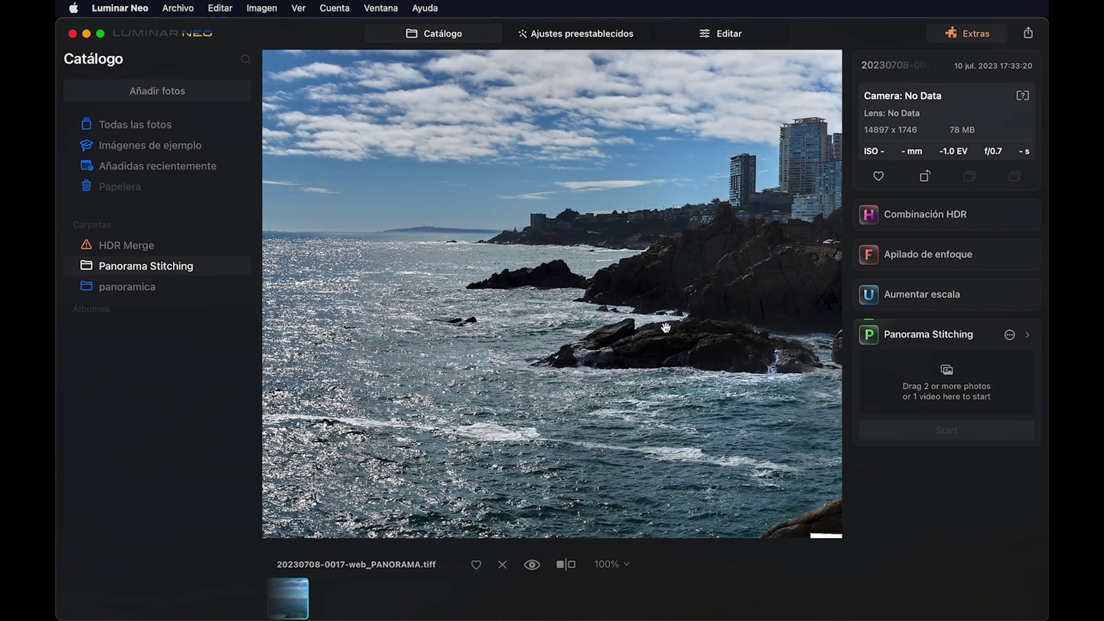
pyautogui.hscroll(15, 666, 327)
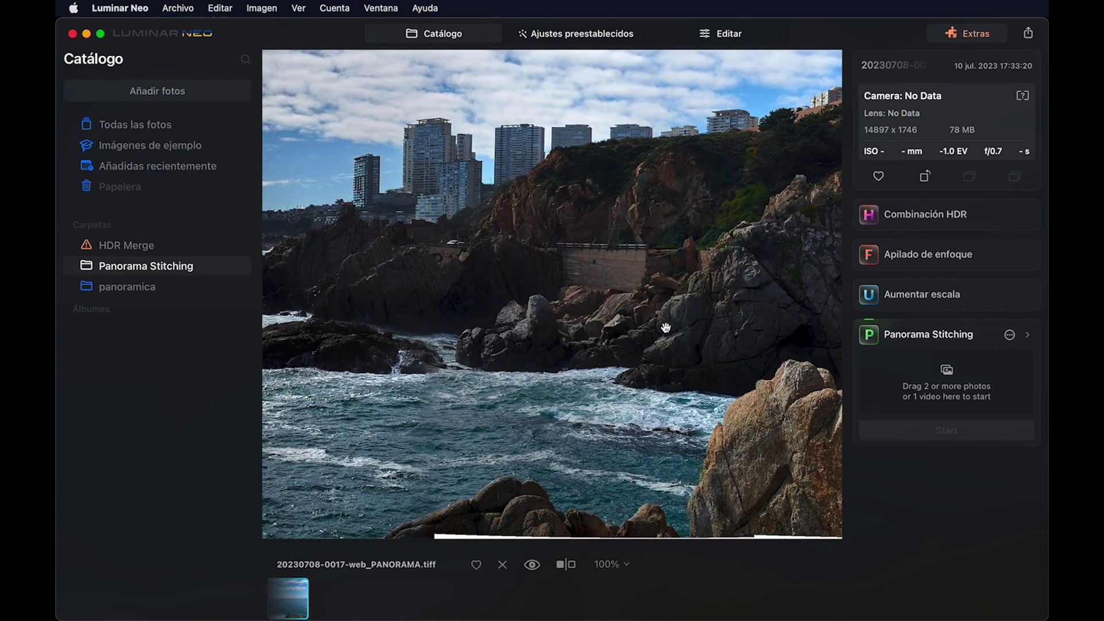
pyautogui.hscroll(10, 666, 328)
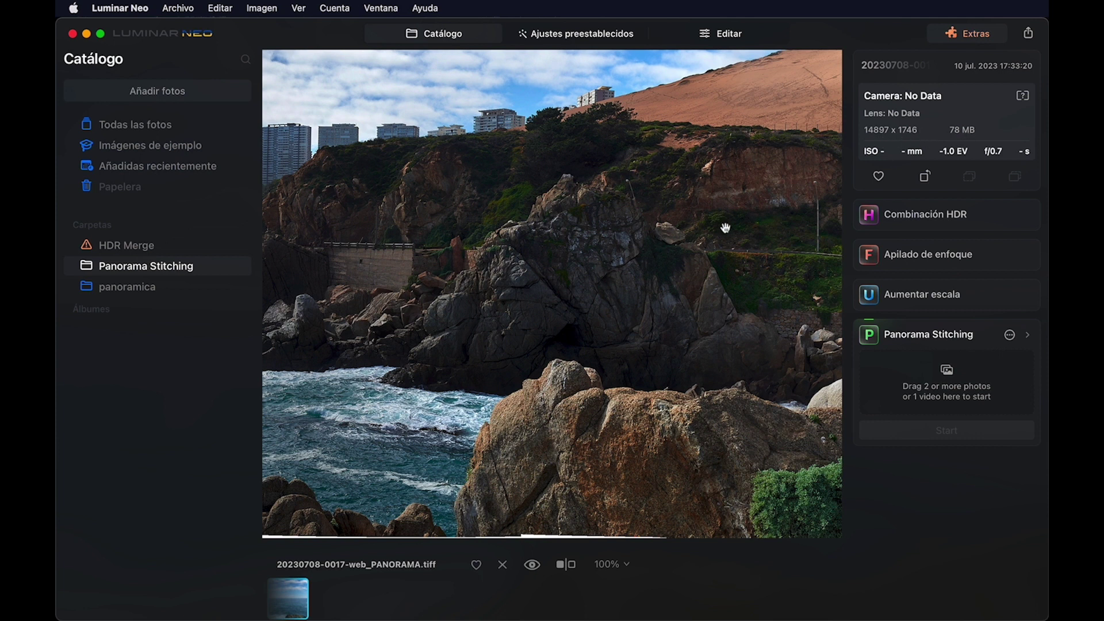
pyautogui.hscroll(10, 725, 227)
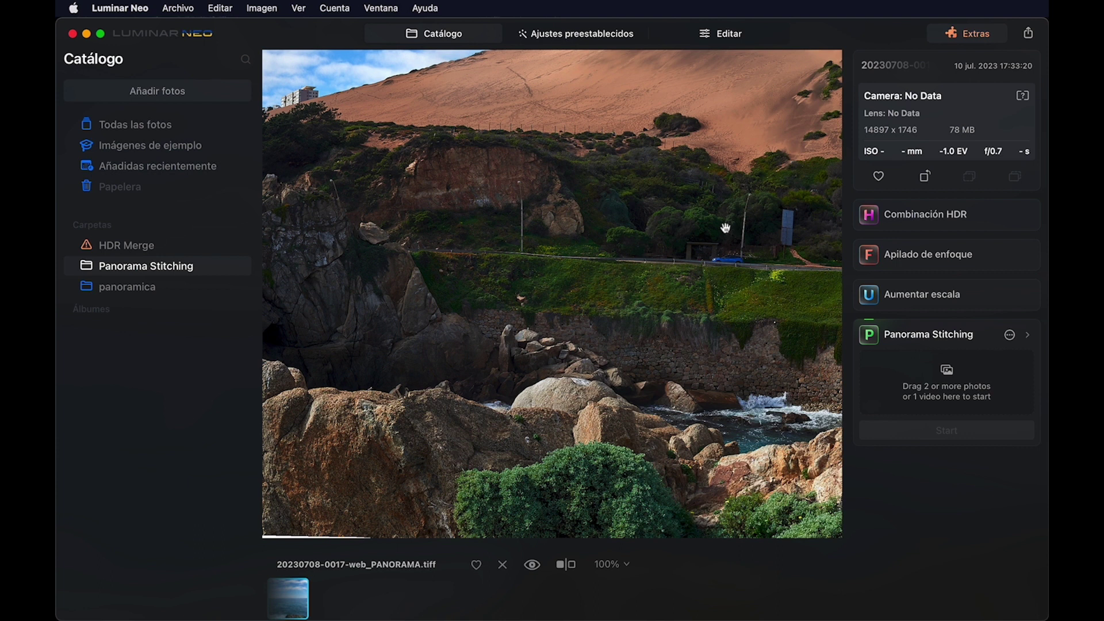
pyautogui.hscroll(2, 725, 228)
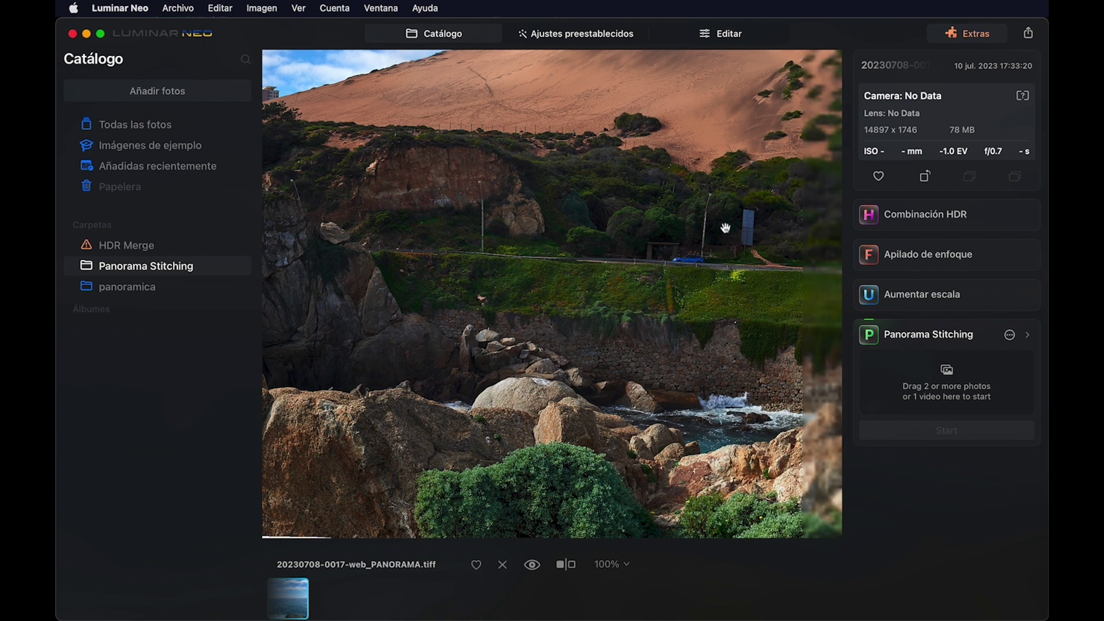
pyautogui.hscroll(6, 725, 227)
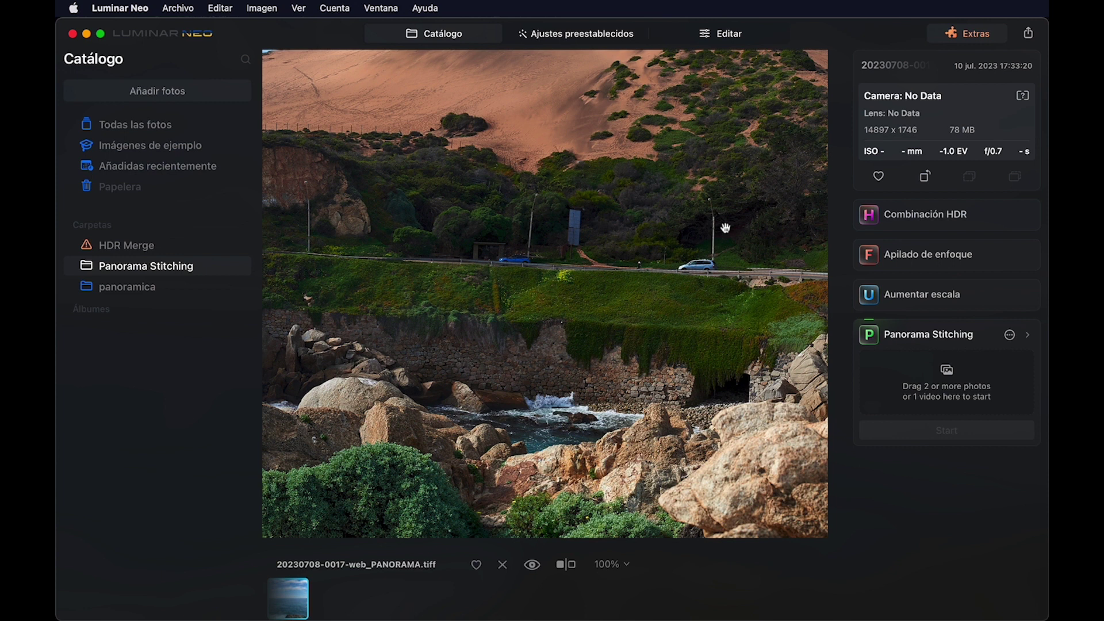
# - Examine the saved panorama at 100% from the dune end back to the open sea, then return to the whole-image view
pyautogui.hscroll(-7, 726, 228)
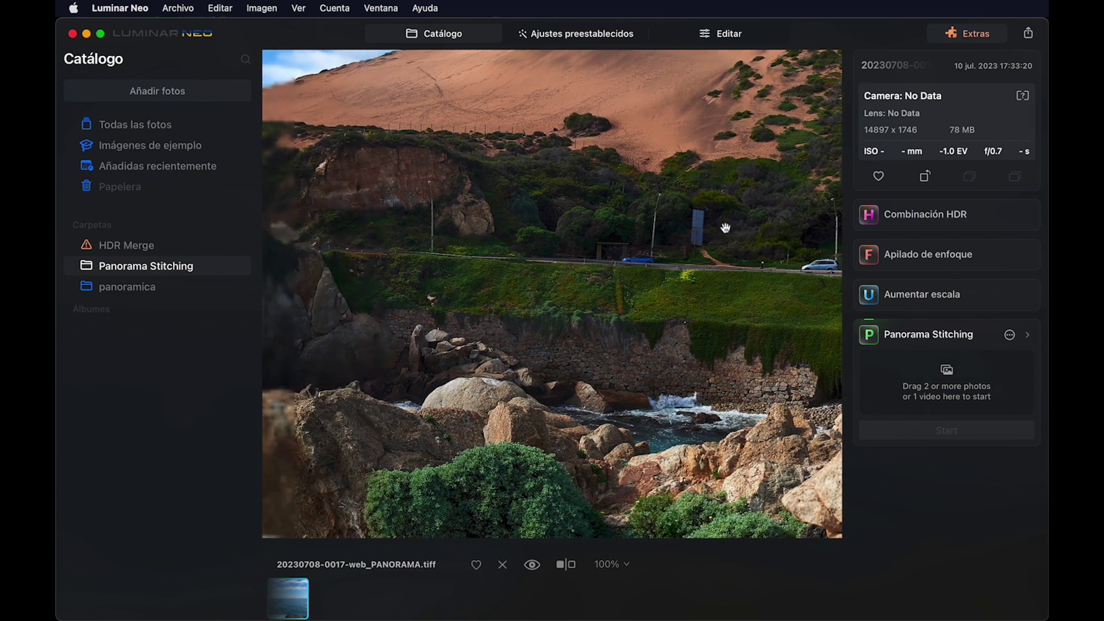
pyautogui.hscroll(-1, 726, 228)
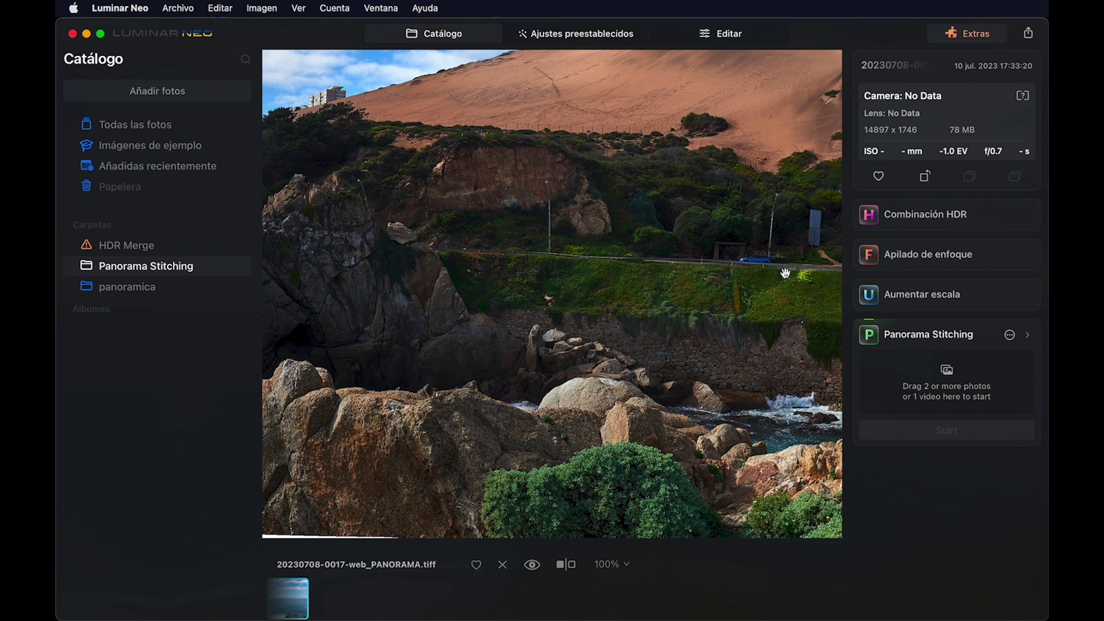
pyautogui.hscroll(-20, 702, 367)
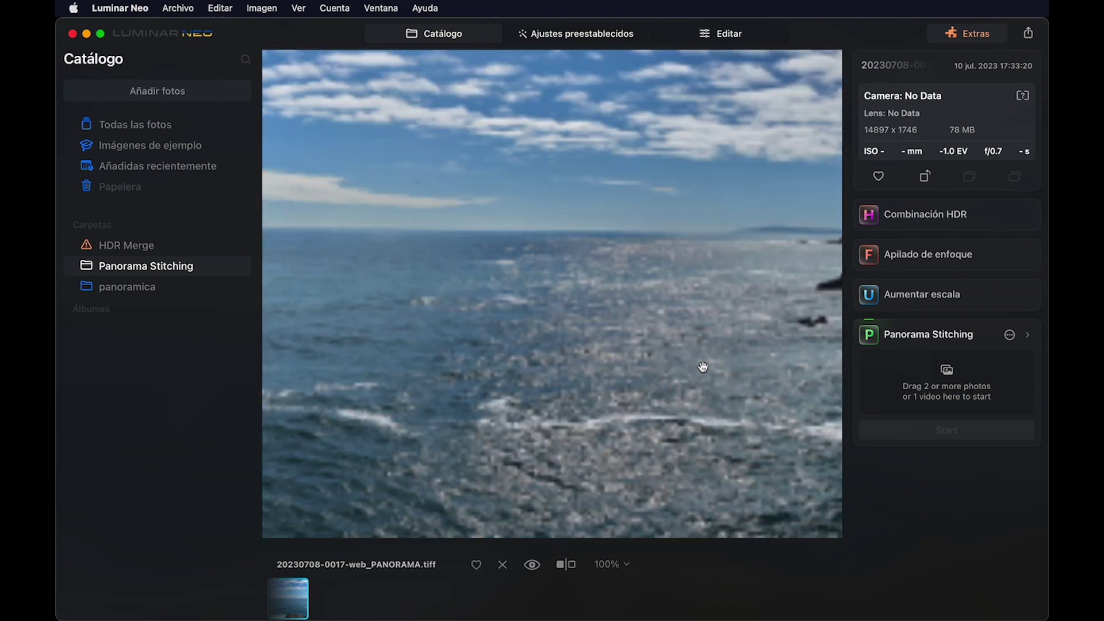
pyautogui.hscroll(-10, 703, 367)
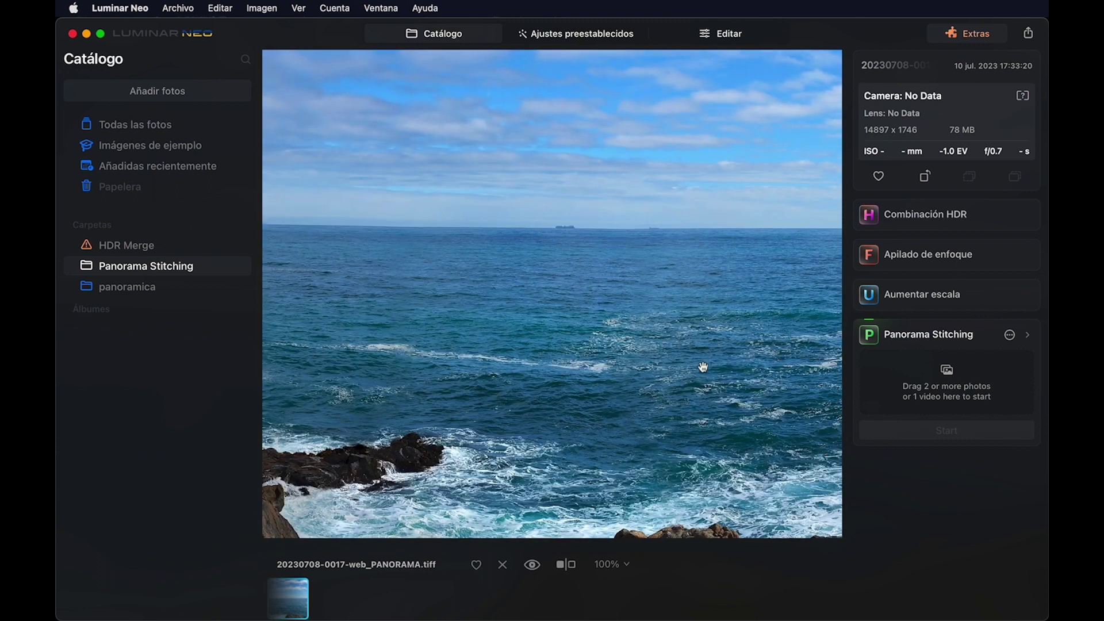
pyautogui.click(1010, 336)
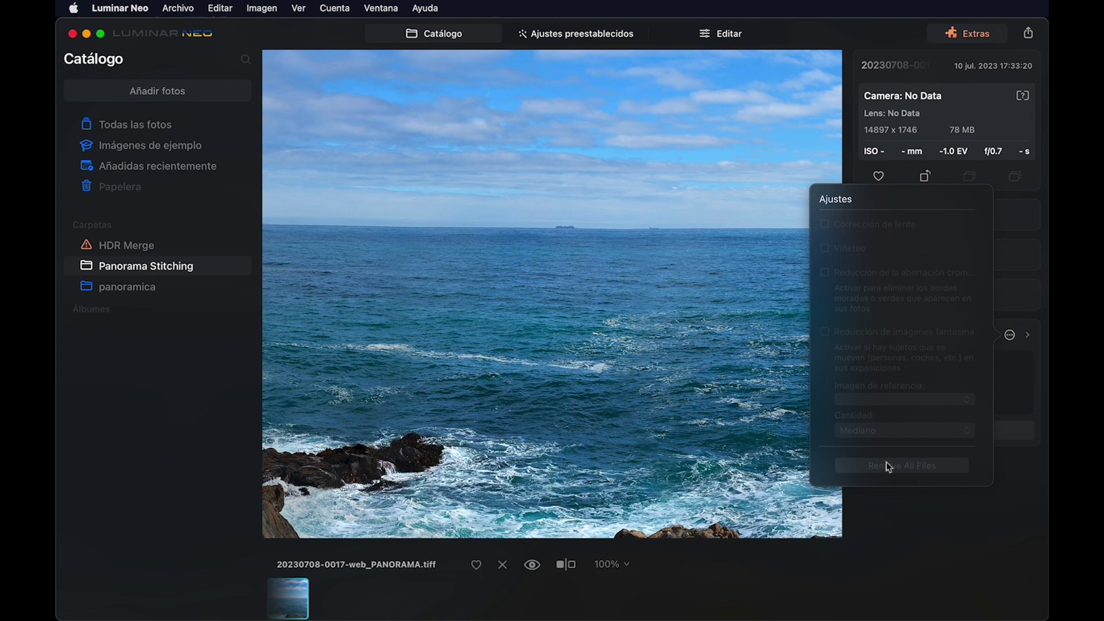
pyautogui.click(752, 260)
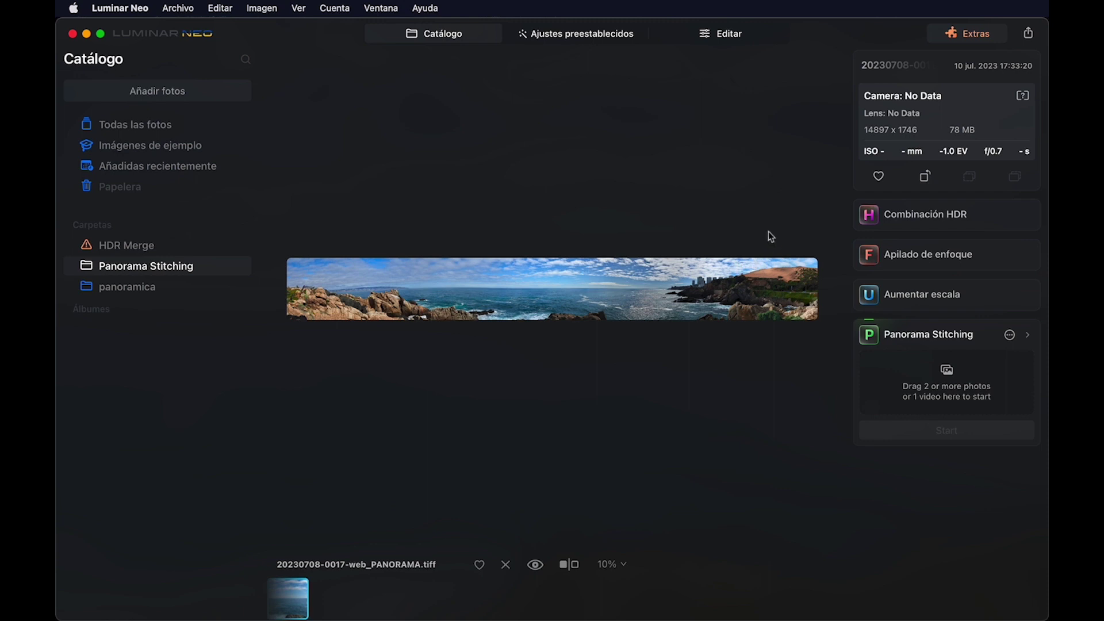
# - Review the installed and upcoming extensions in Extras, including Panorama Stitching, and close the overview
pyautogui.click(989, 37)
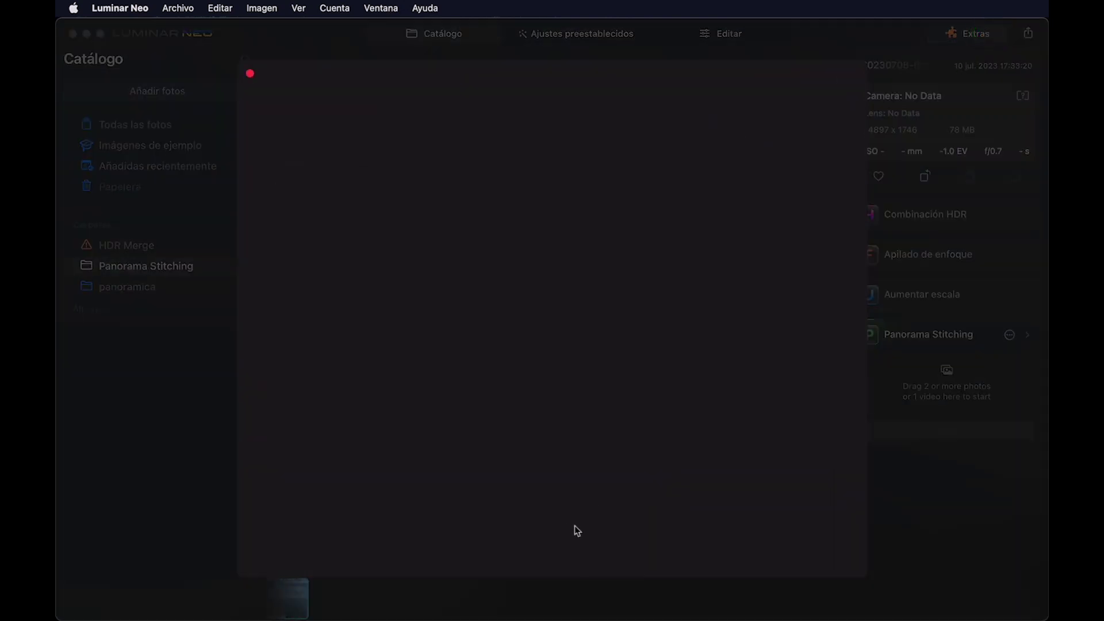
pyautogui.scroll(-2, 589, 501)
pyautogui.scroll(2, 588, 501)
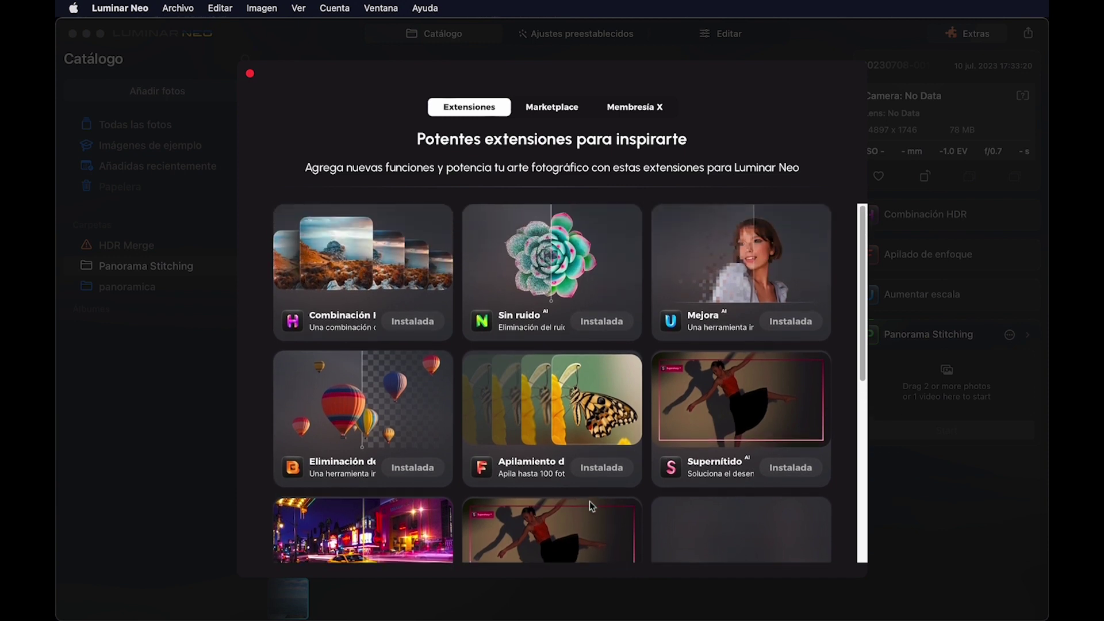
pyautogui.scroll(-2, 589, 501)
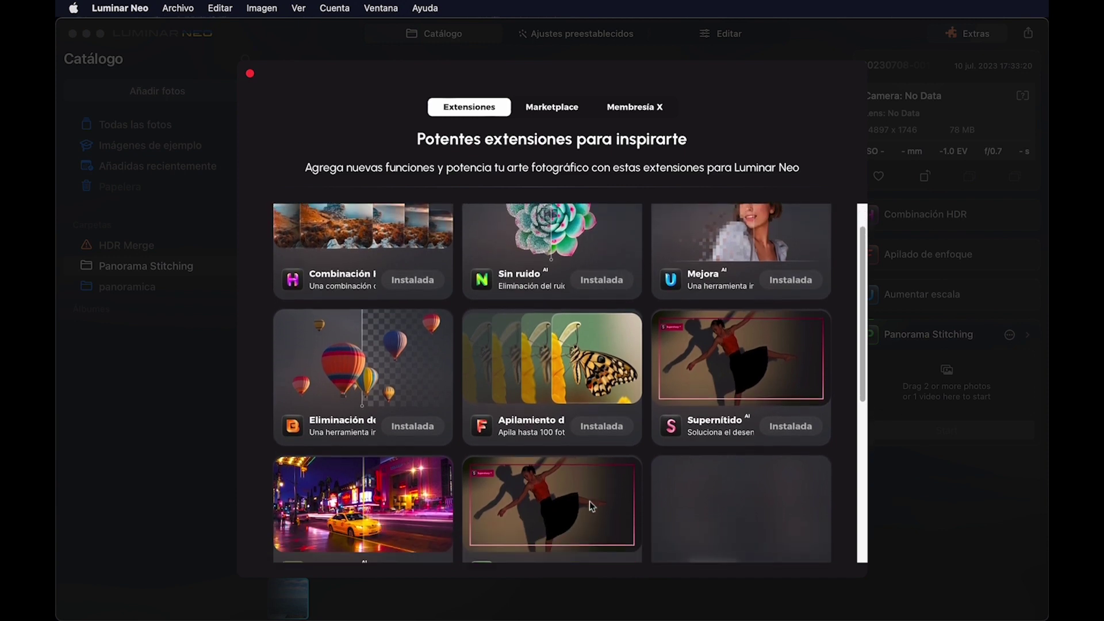
pyautogui.scroll(-3, 590, 505)
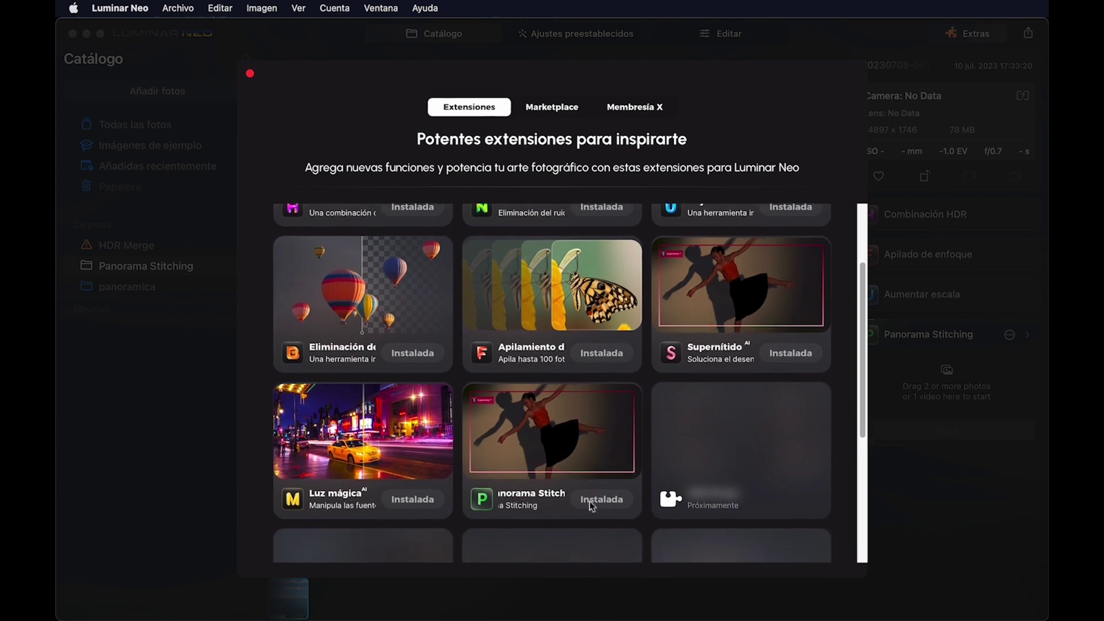
pyautogui.scroll(-4, 591, 504)
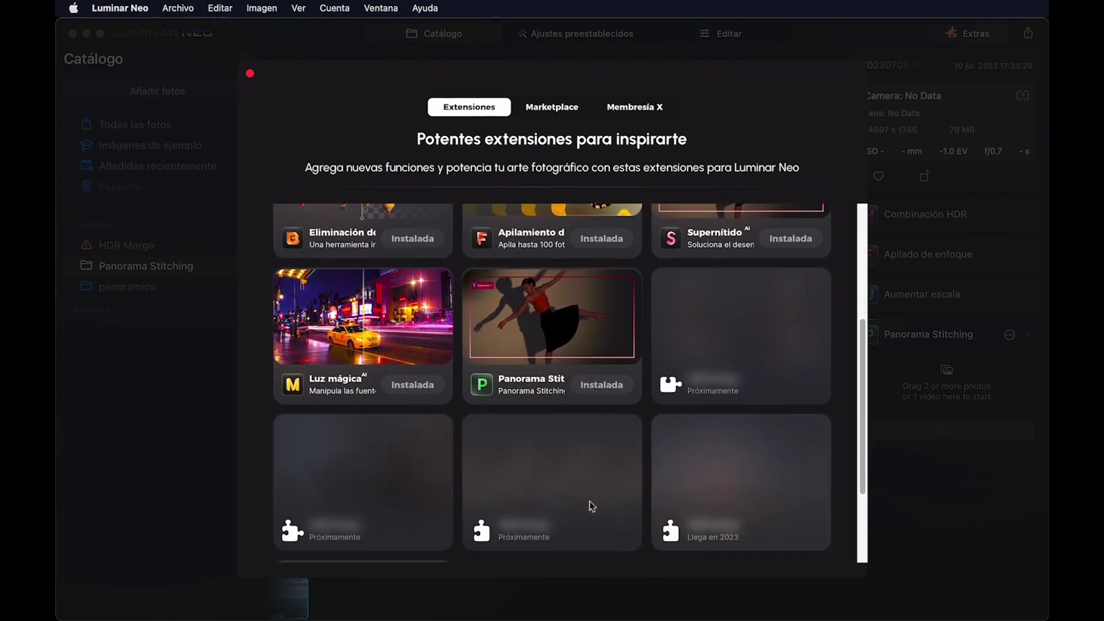
pyautogui.scroll(-5, 589, 501)
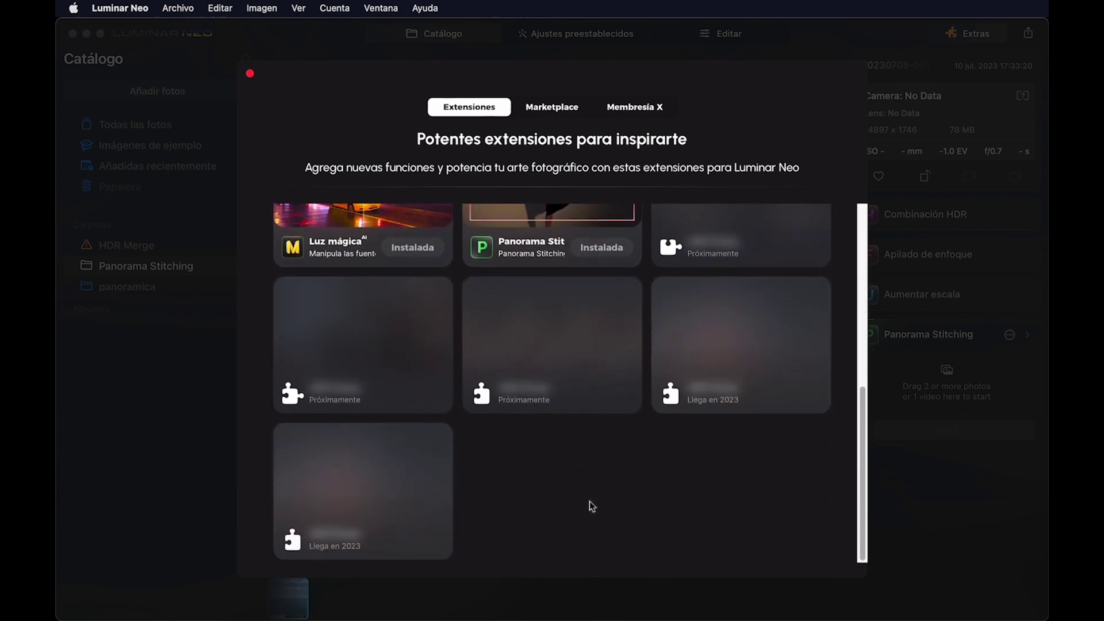
pyautogui.scroll(12, 589, 501)
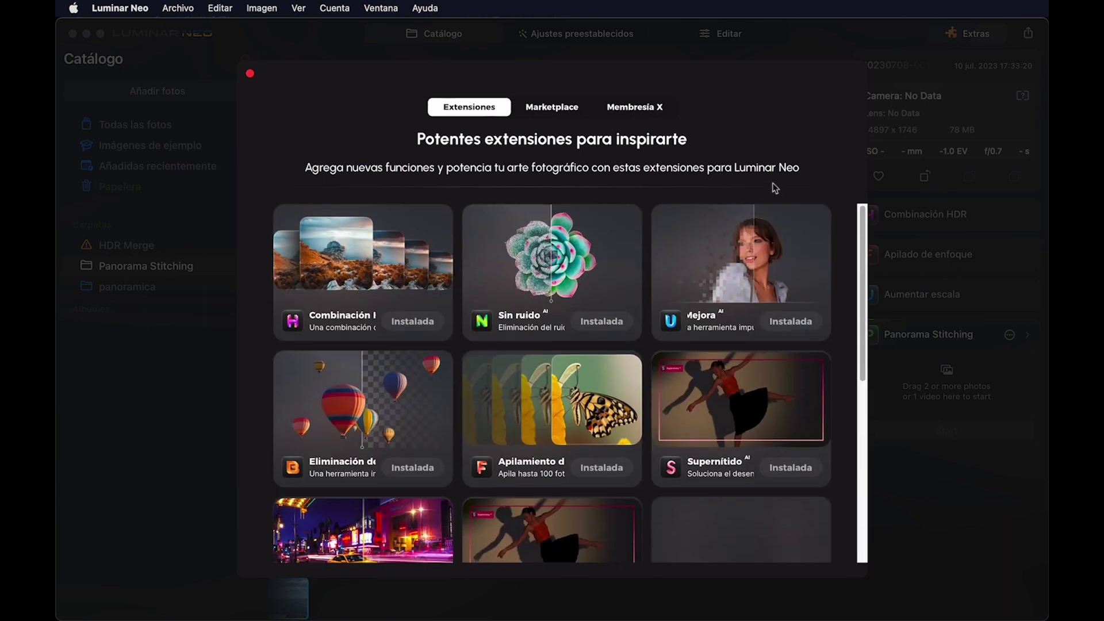
pyautogui.click(249, 75)
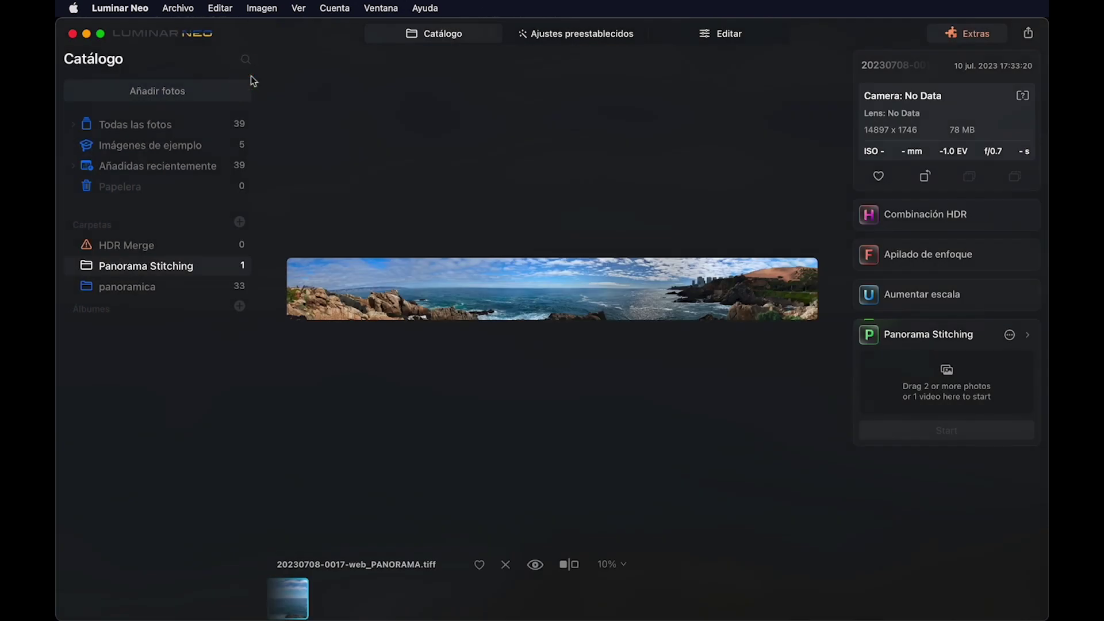
# - Open the panorama for editing and enhance it with Mejora con AI, setting Mejorador de Cielos to 16 and Acento to 12
pyautogui.click(711, 33)
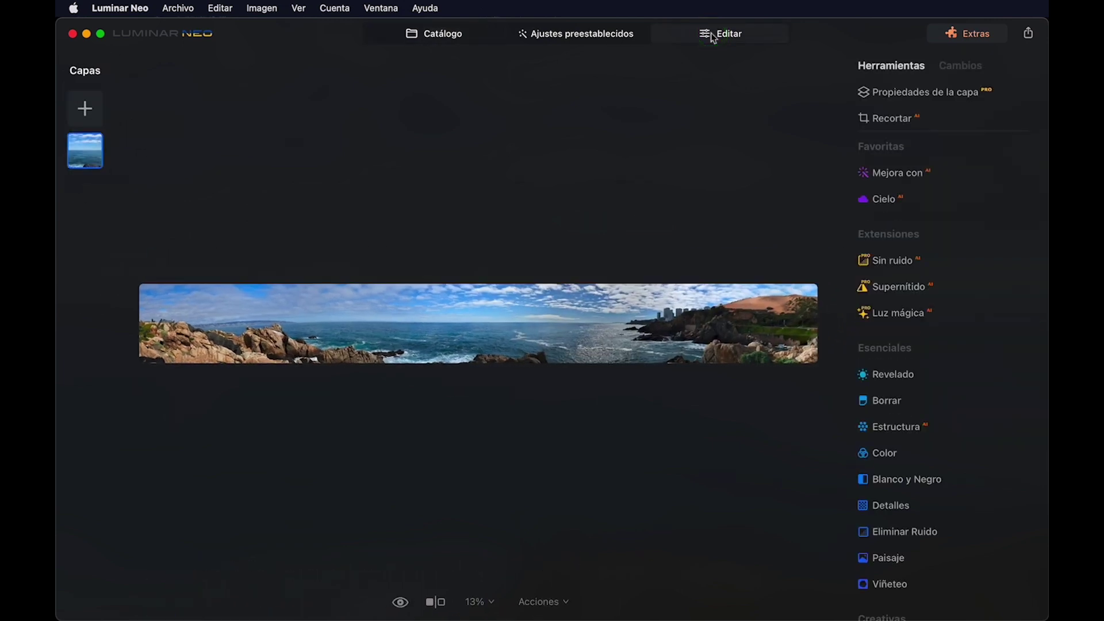
pyautogui.click(891, 206)
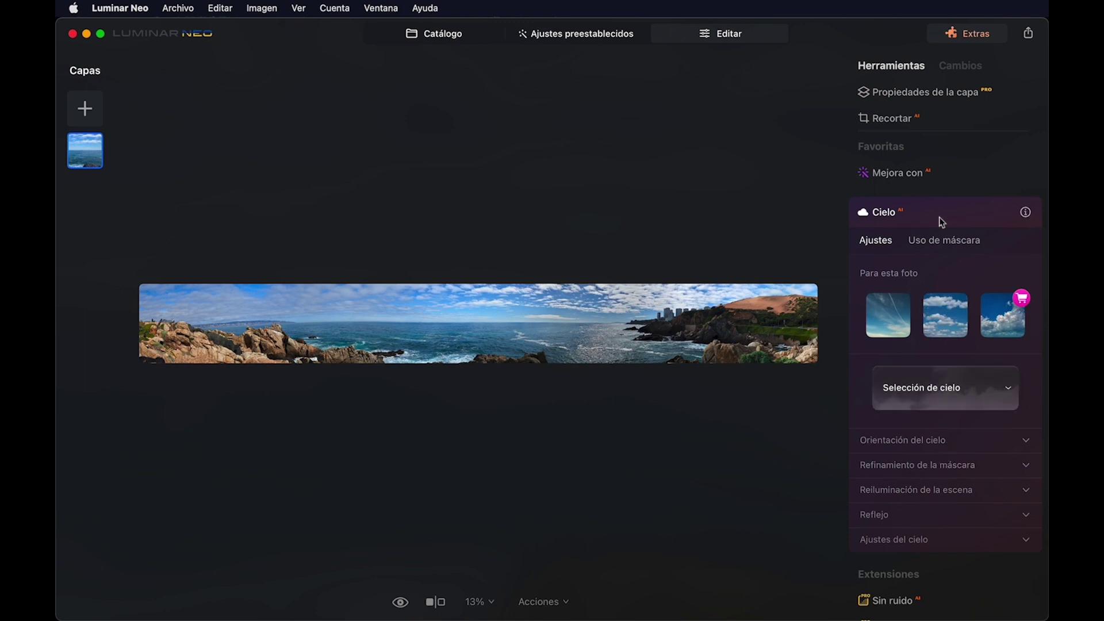
pyautogui.click(920, 175)
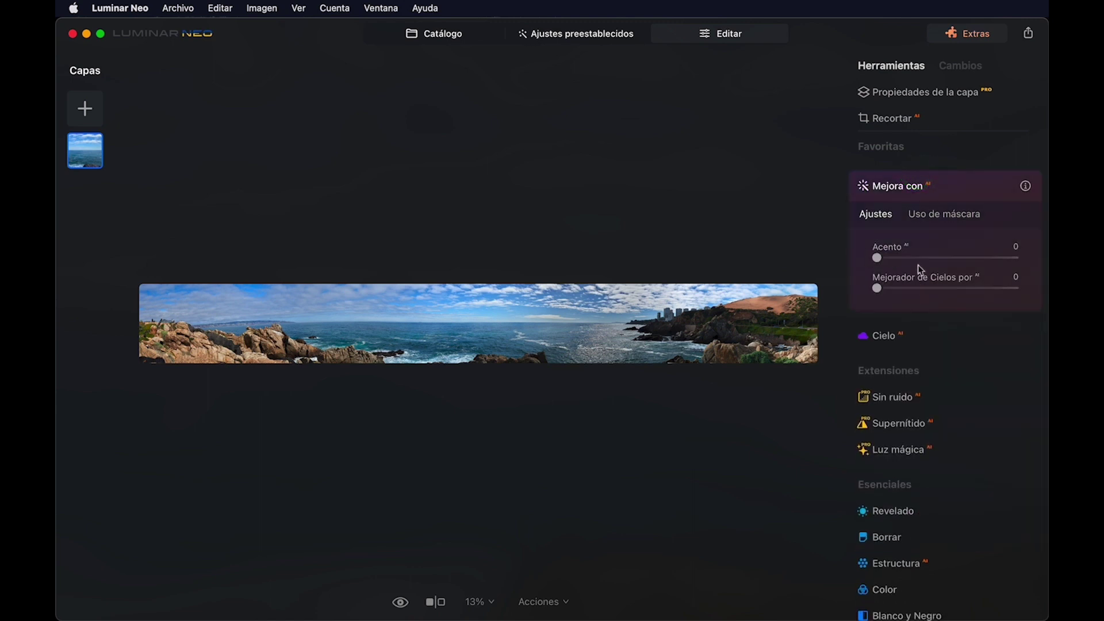
pyautogui.click(921, 289)
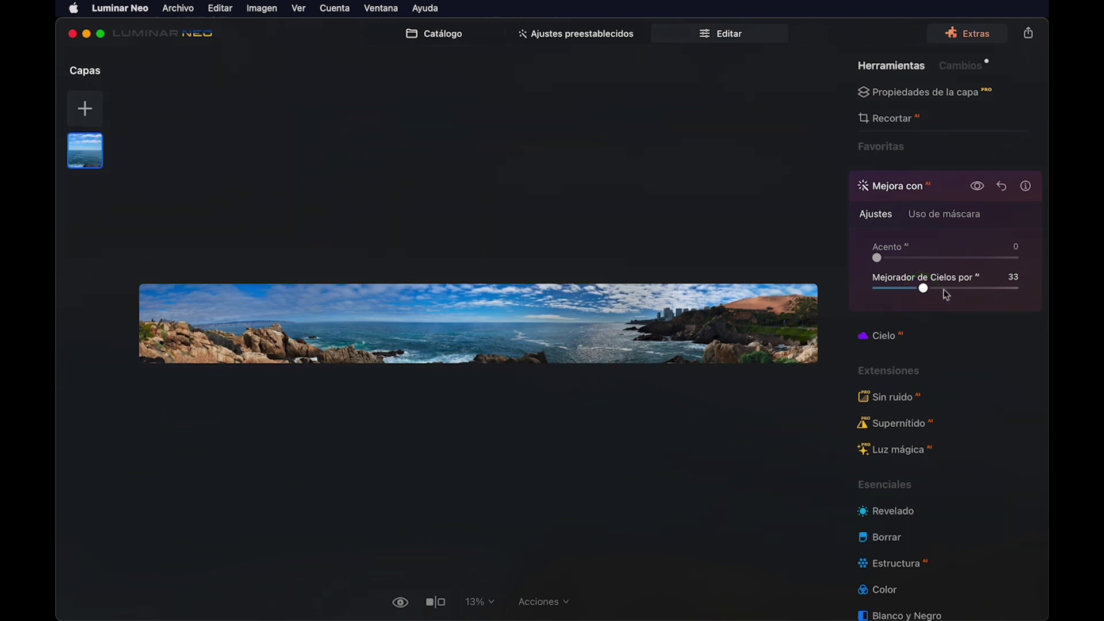
pyautogui.click(944, 289)
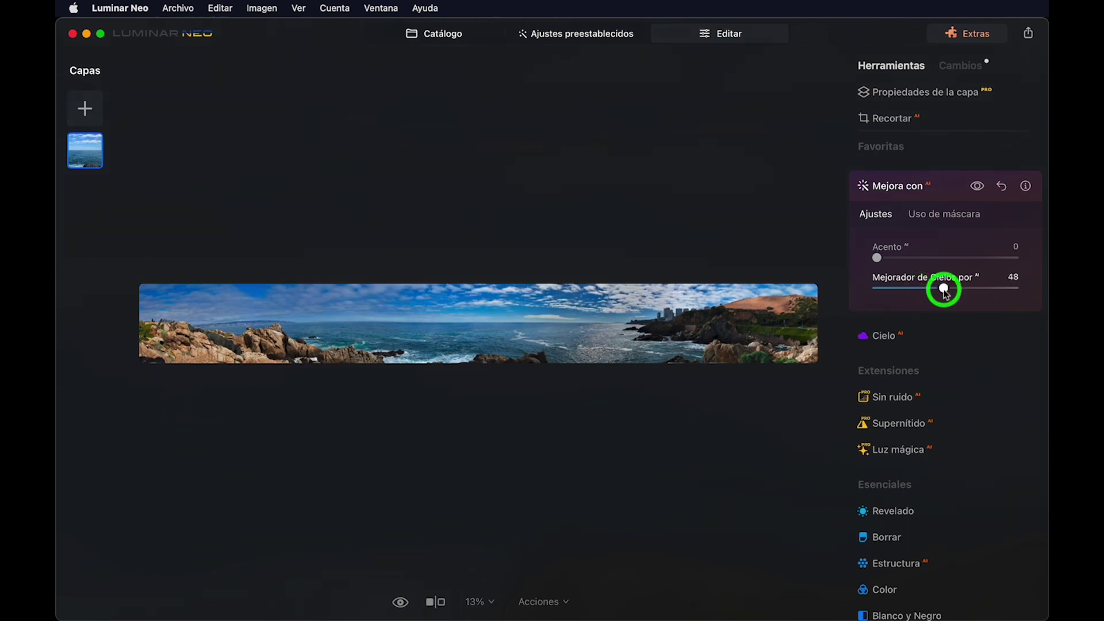
pyautogui.click(908, 288)
pyautogui.click(898, 290)
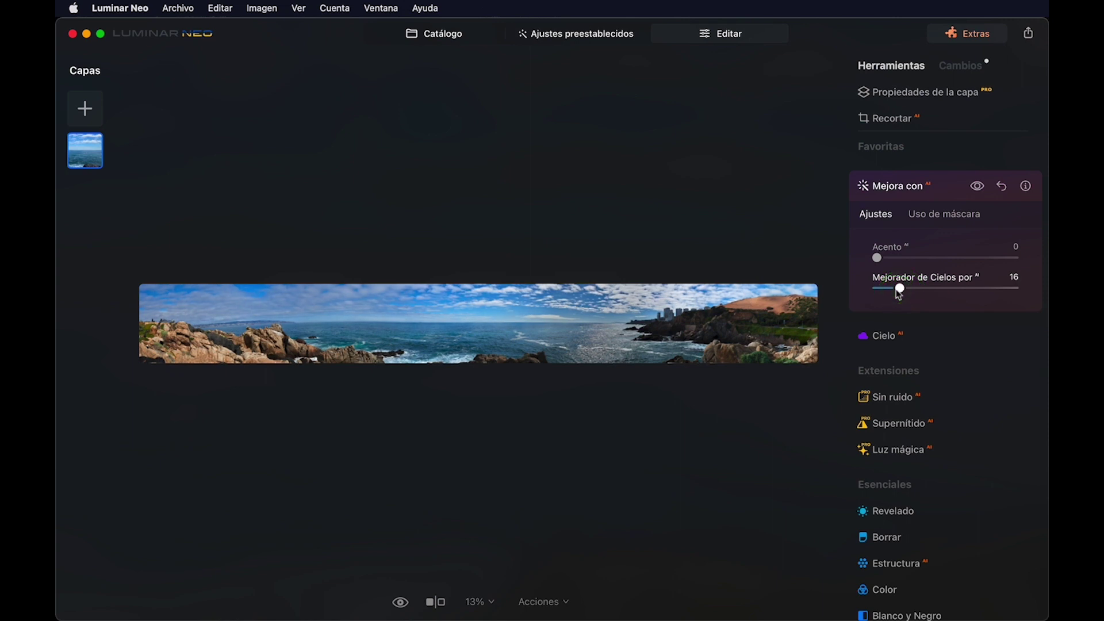
pyautogui.click(892, 260)
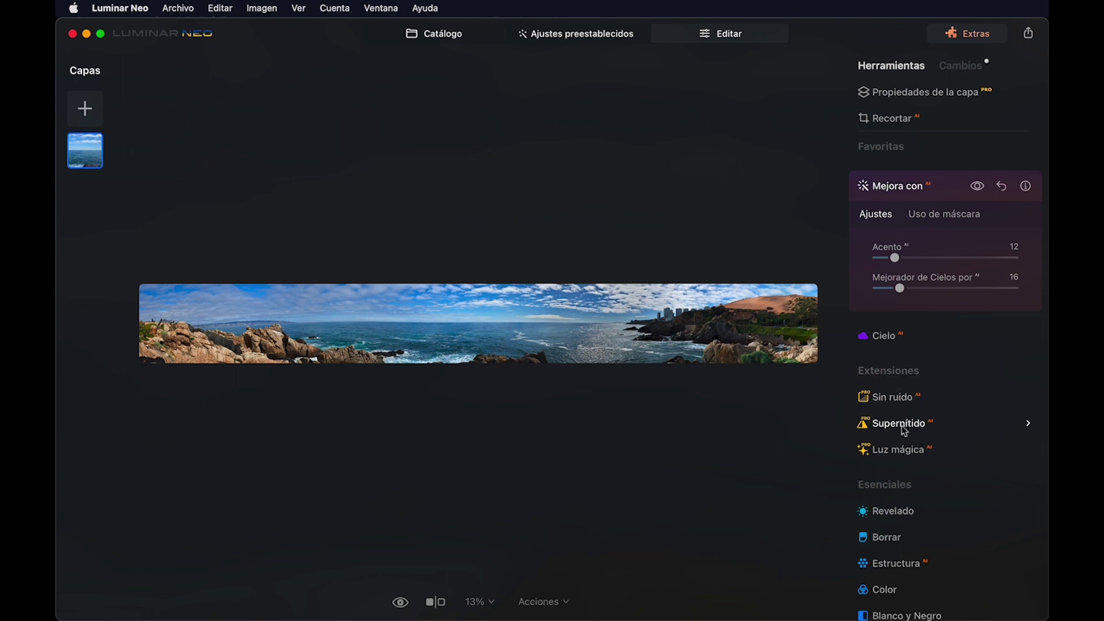
# - Look over the settings of the Luz mágica extension tool
pyautogui.scroll(-3, 911, 474)
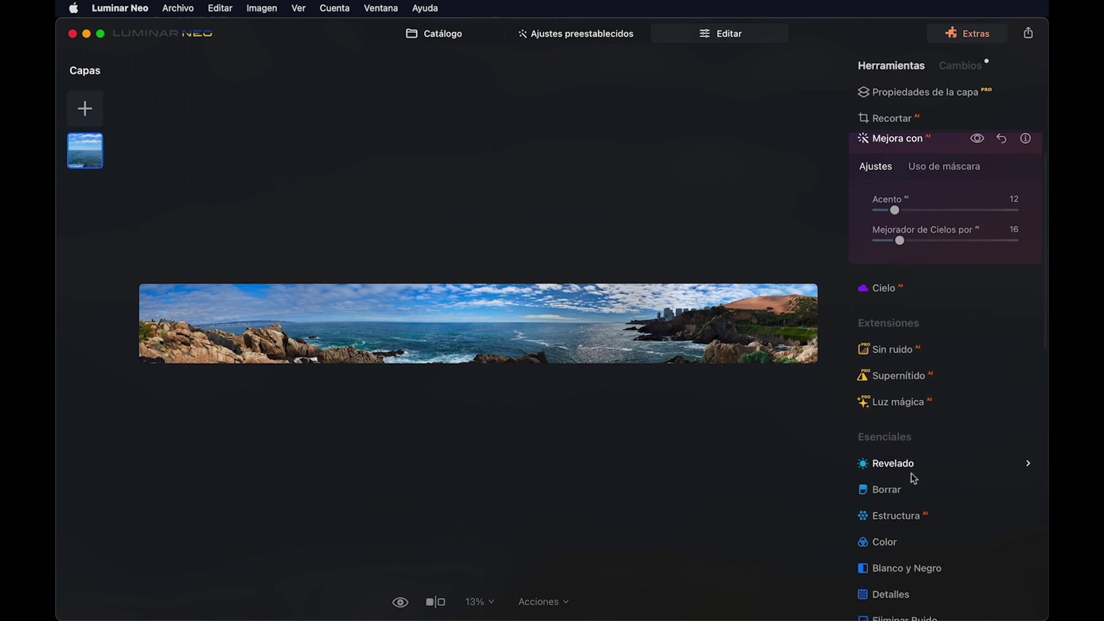
pyautogui.click(891, 350)
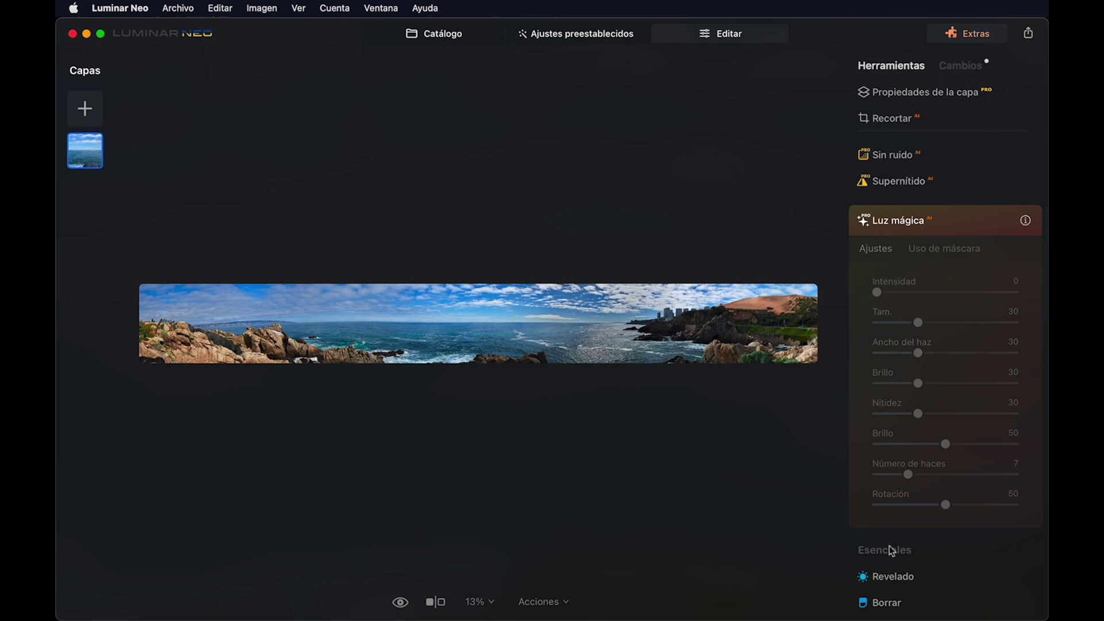
pyautogui.scroll(-2, 909, 568)
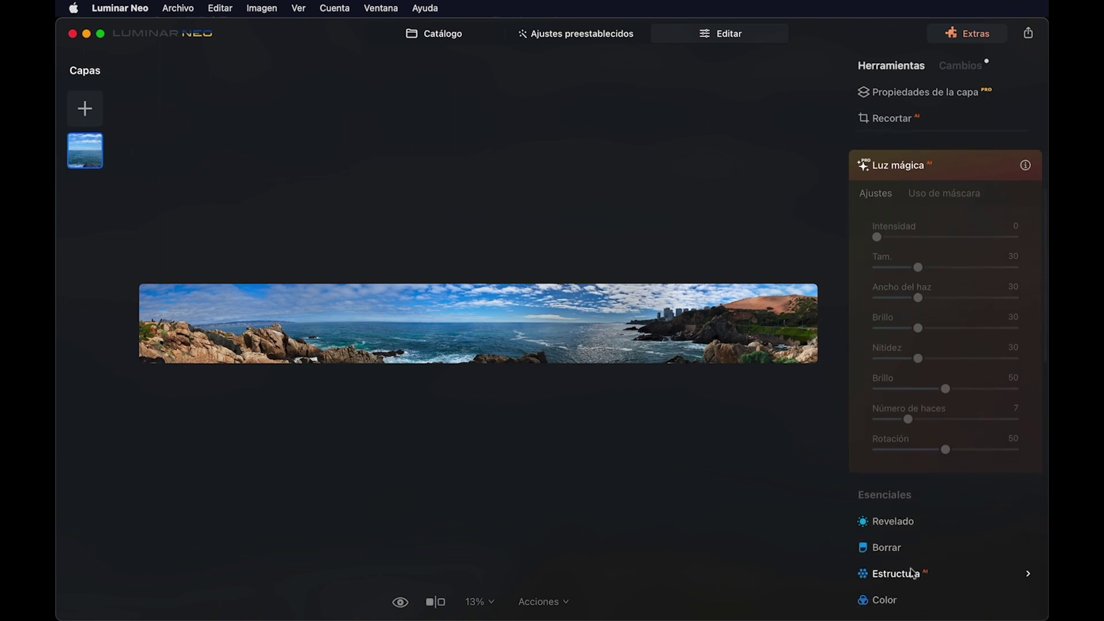
# - Add Rayos de Sol with Cantidad 15 and place the sun centre at the upper edge of the sky, just seaward of the buildings
pyautogui.scroll(-2, 912, 572)
pyautogui.scroll(-5, 912, 573)
pyautogui.scroll(-5, 912, 573)
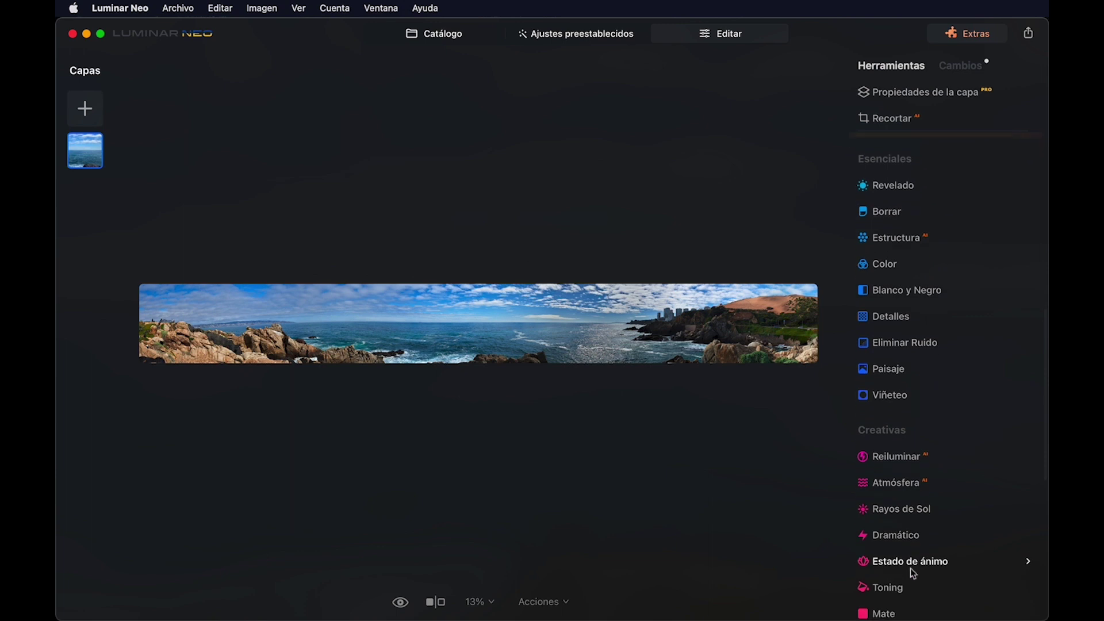
pyautogui.scroll(-1, 910, 569)
pyautogui.click(903, 494)
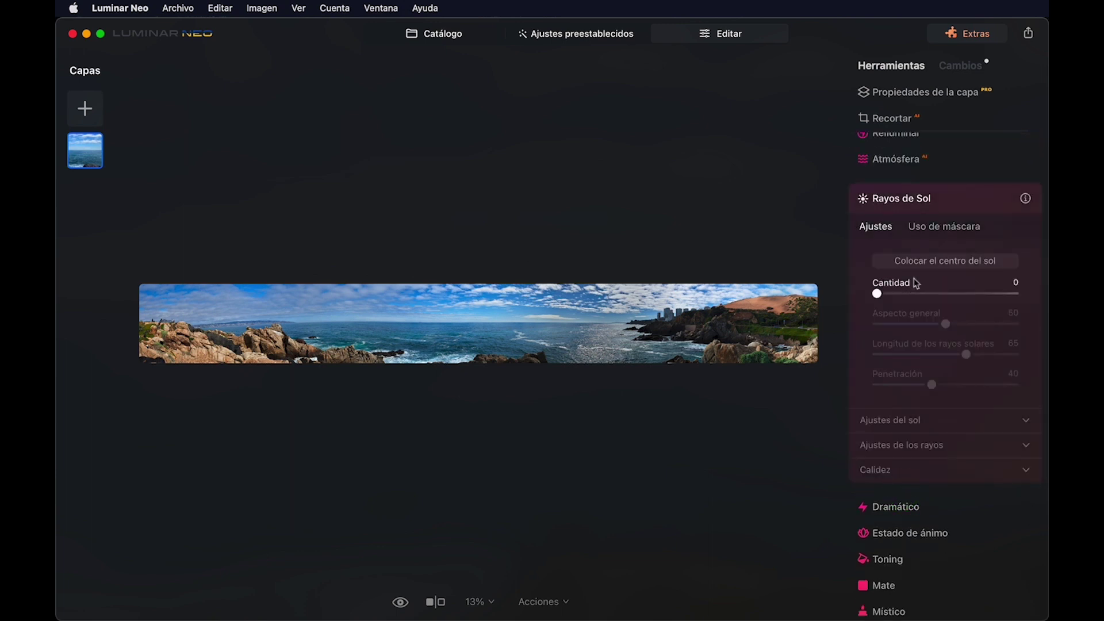
pyautogui.click(945, 263)
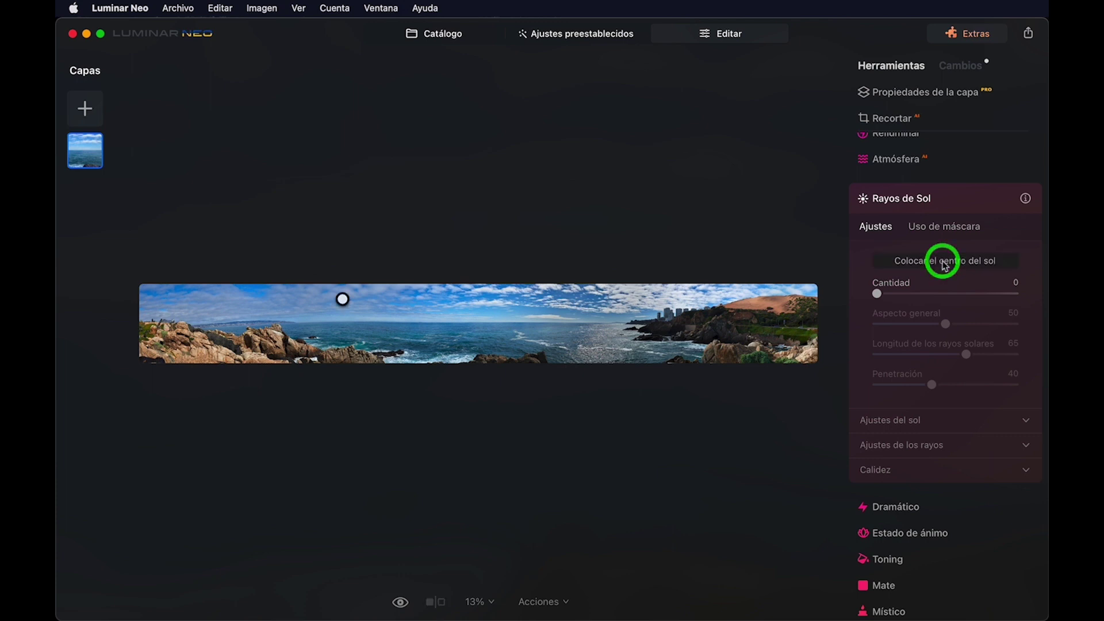
pyautogui.moveTo(342, 298); pyautogui.dragTo(672, 294)
pyautogui.click(894, 294)
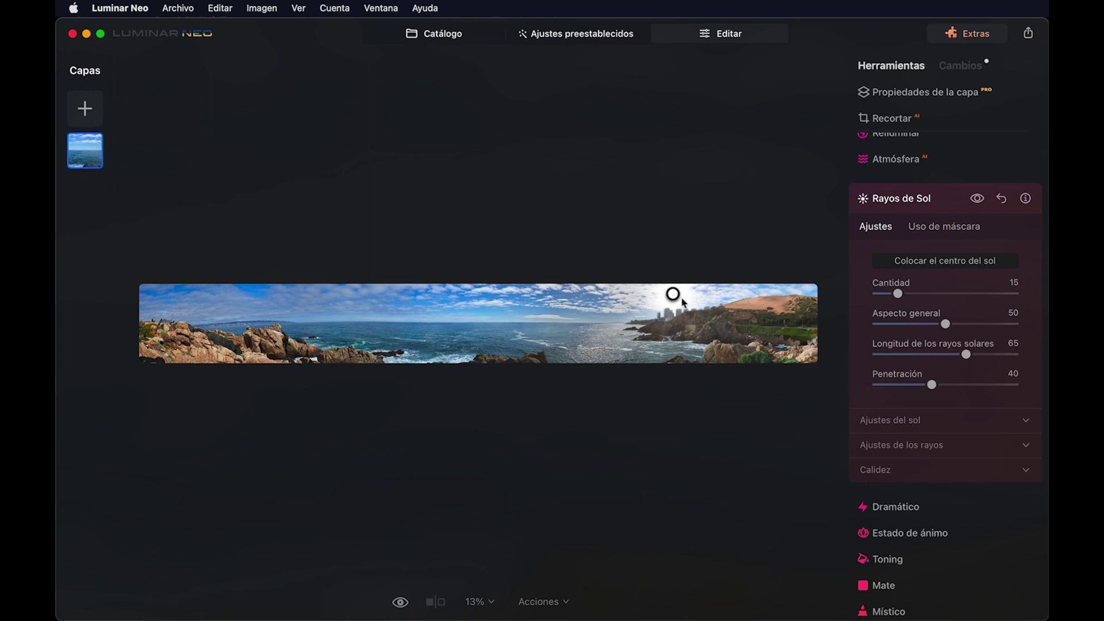
pyautogui.moveTo(672, 293); pyautogui.dragTo(646, 288)
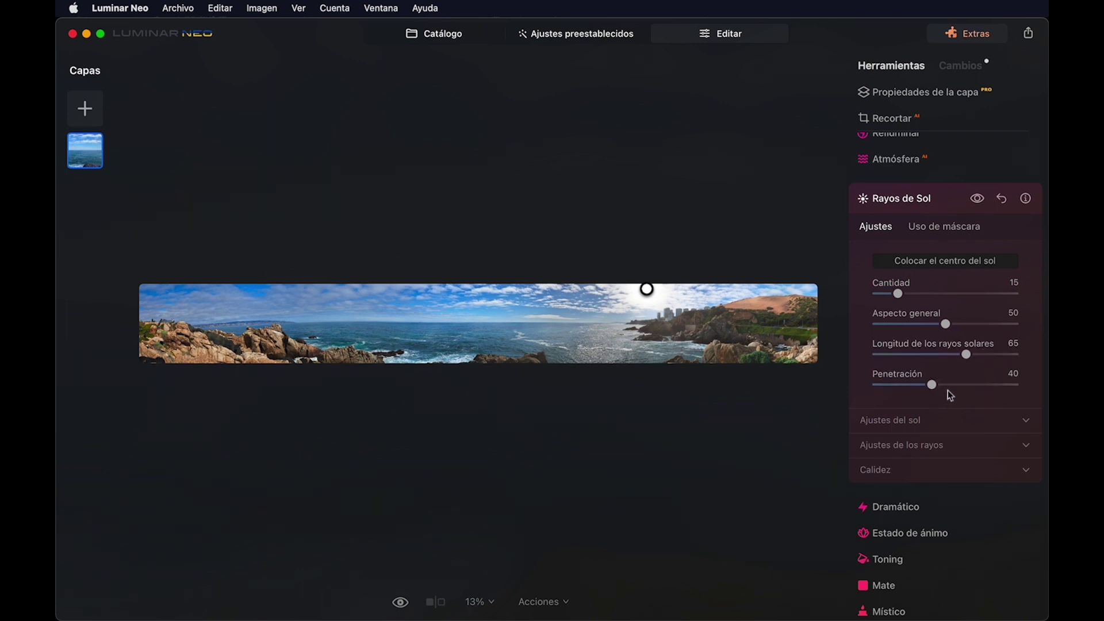
# - Refine the sun in Ajustes del sol: Radio del Sol 25, Radio de resplandor solar 76 and Cantidad de resplandor solar 46
pyautogui.click(1027, 421)
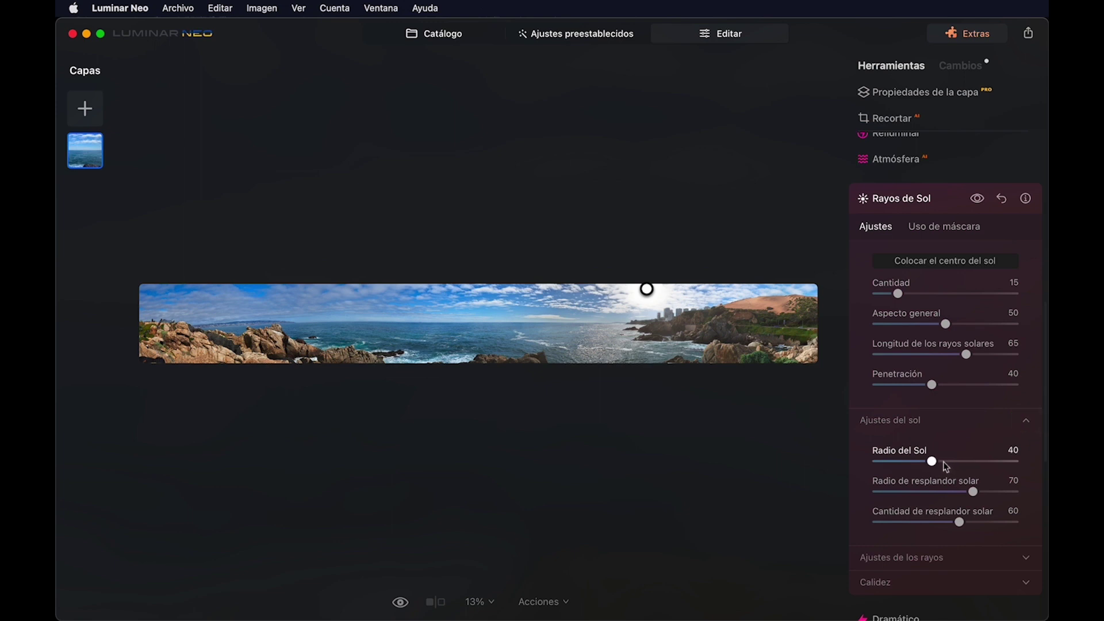
pyautogui.click(912, 461)
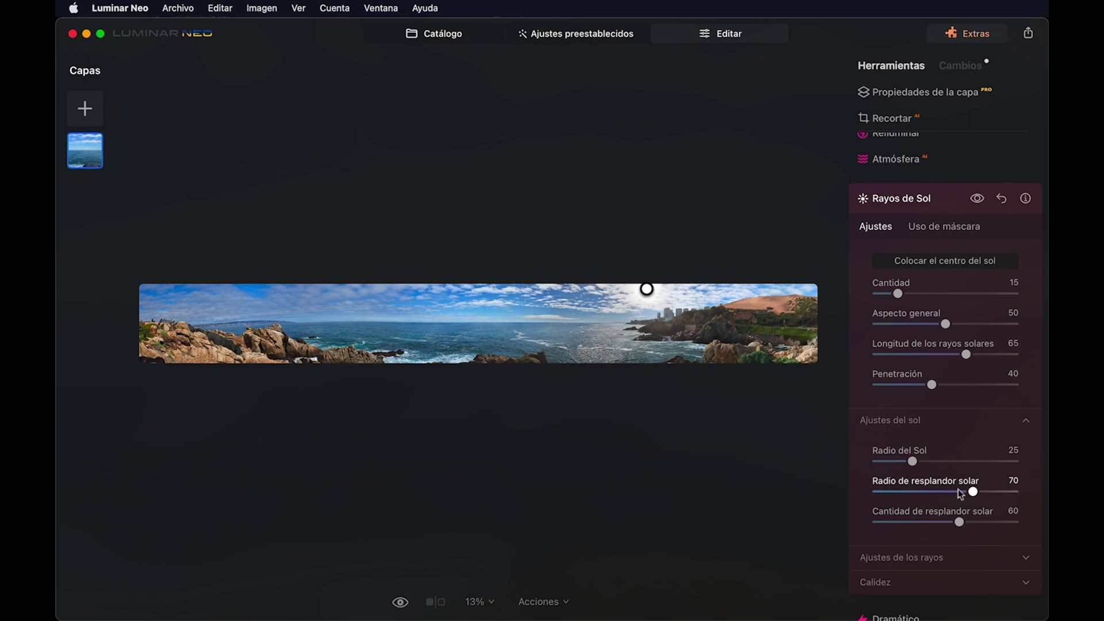
pyautogui.click(956, 493)
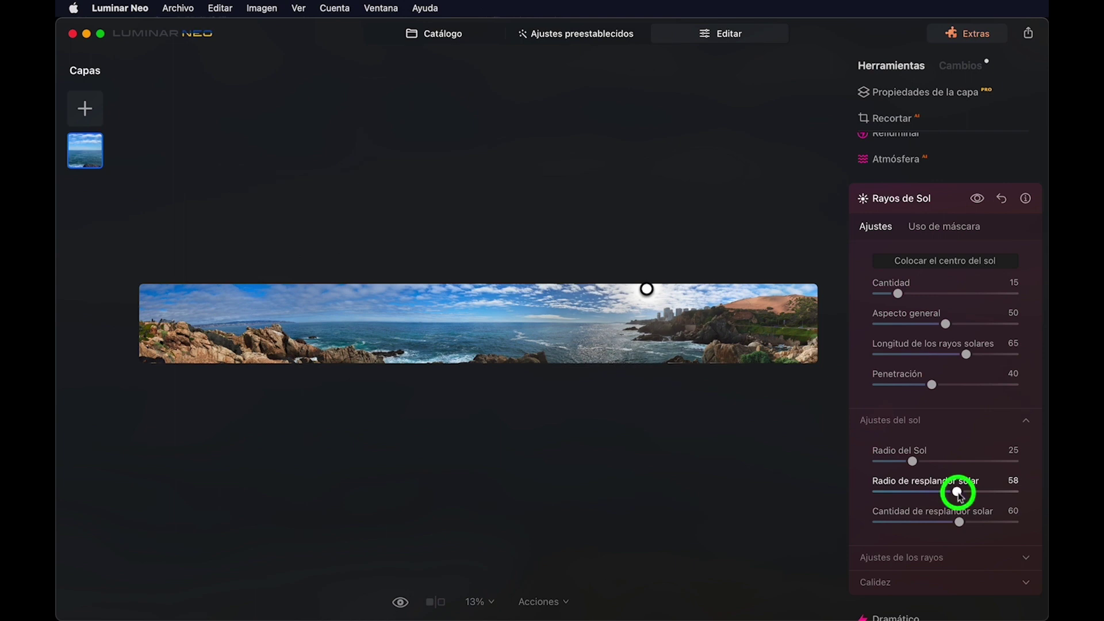
pyautogui.click(1007, 492)
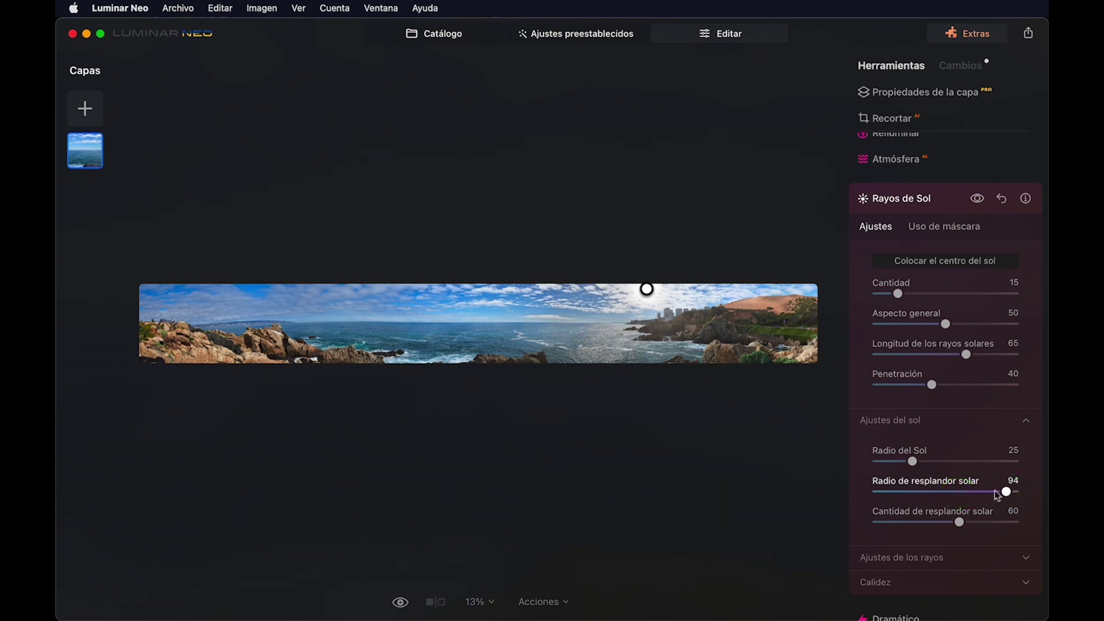
pyautogui.moveTo(1003, 494); pyautogui.dragTo(941, 525)
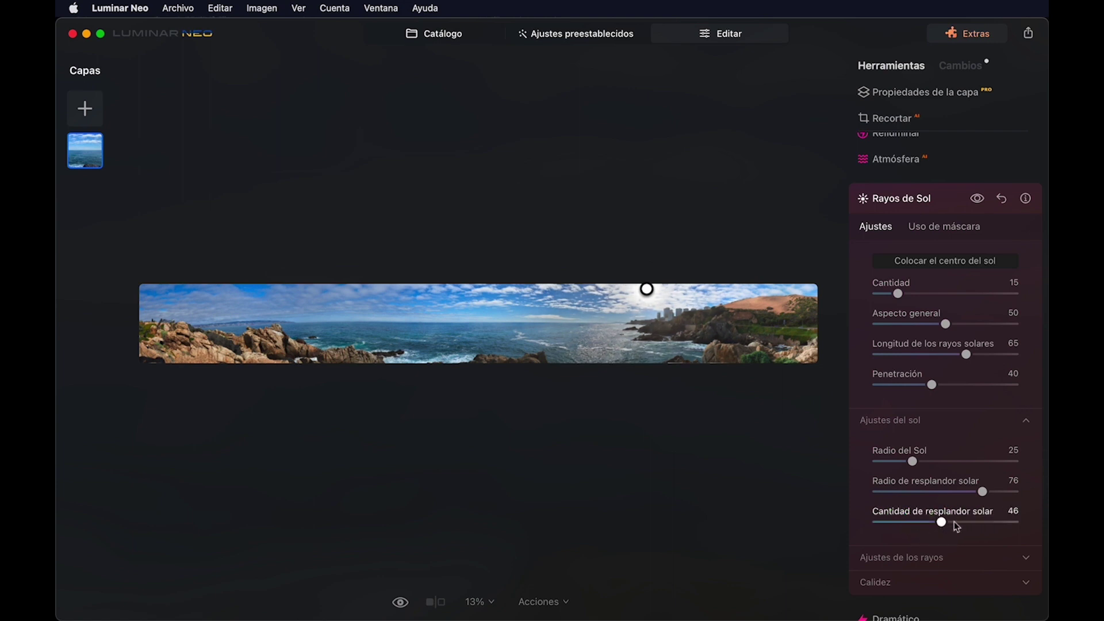
pyautogui.scroll(-5, 958, 543)
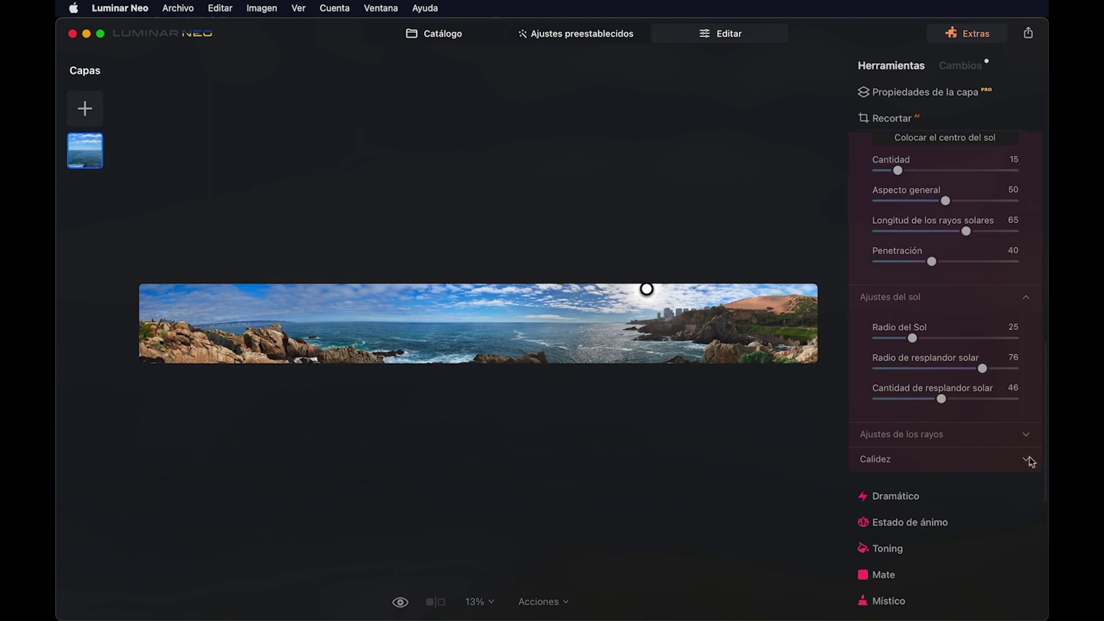
# - Compare the edited panorama with its original version before and after the adjustments
pyautogui.click(755, 460)
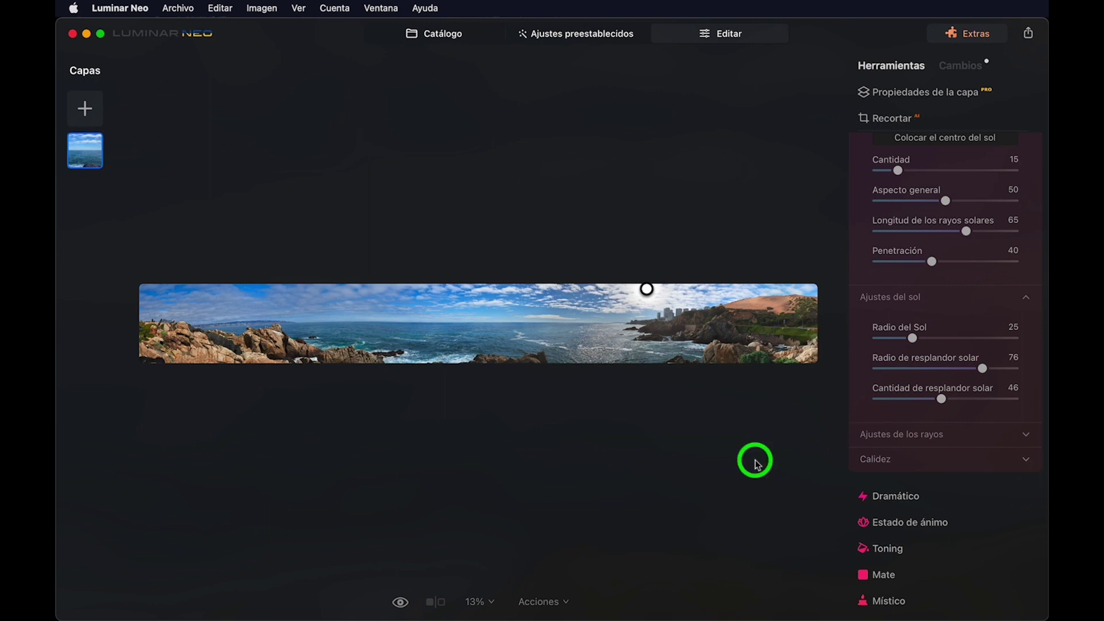
pyautogui.click(408, 607)
pyautogui.click(408, 606)
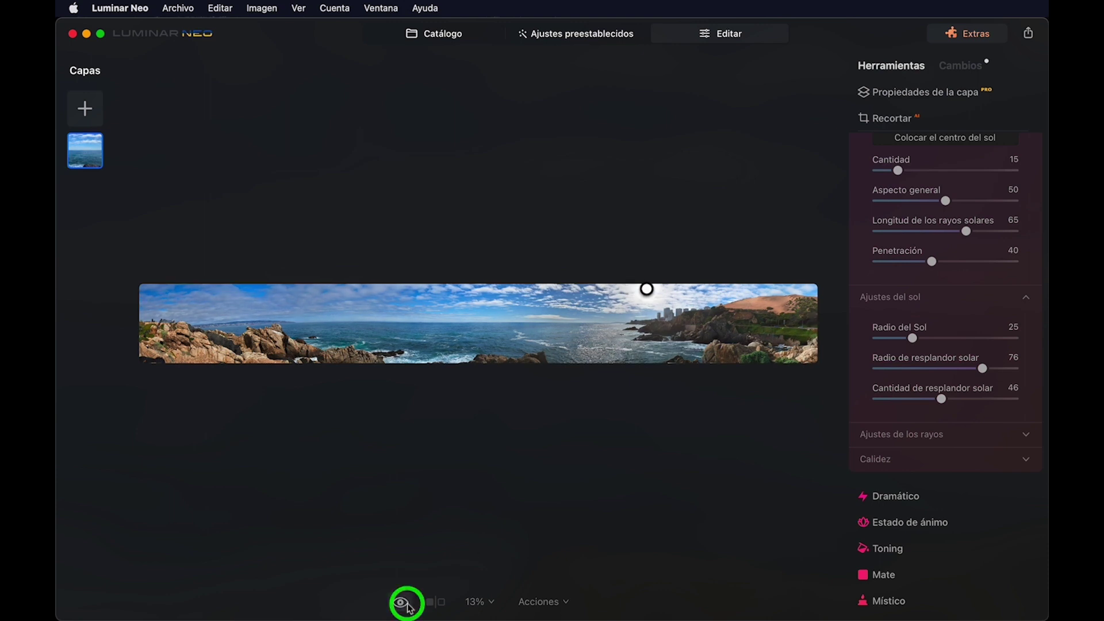
pyautogui.click(408, 606)
pyautogui.click(408, 606)
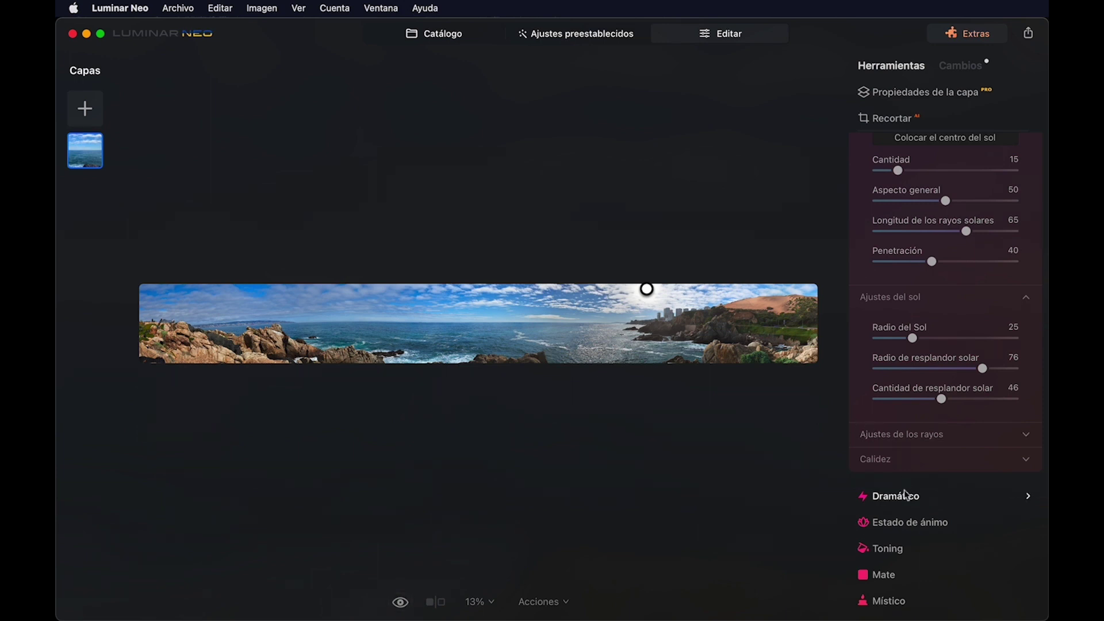
# - Browse the remaining creative and portrait tools that follow Rayos de Sol
pyautogui.scroll(-3, 905, 493)
pyautogui.scroll(-4, 907, 495)
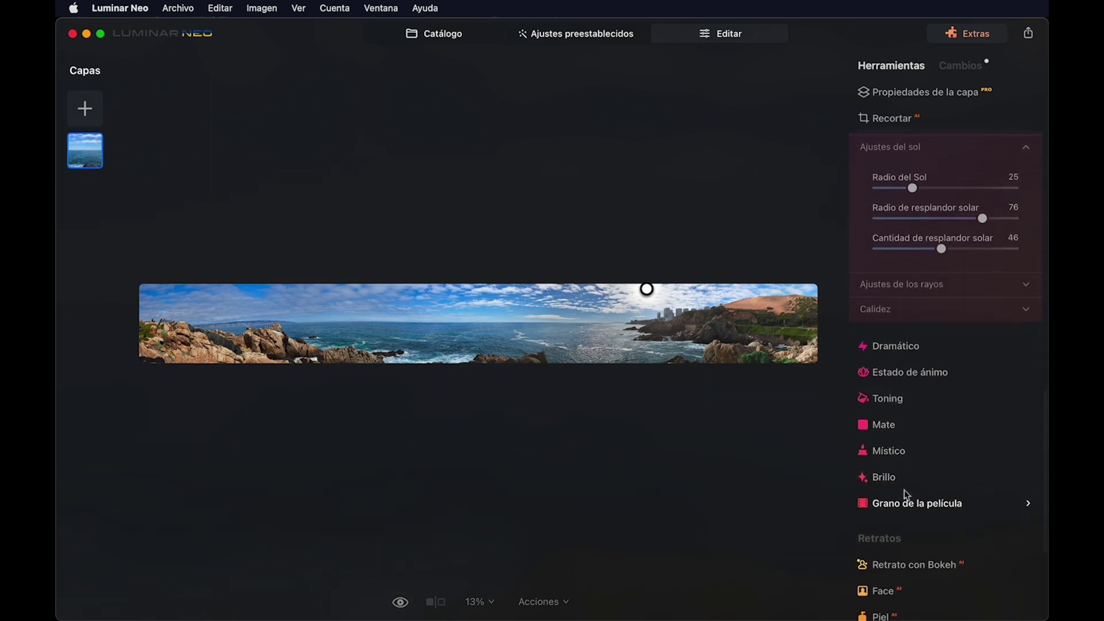
pyautogui.scroll(-6, 907, 494)
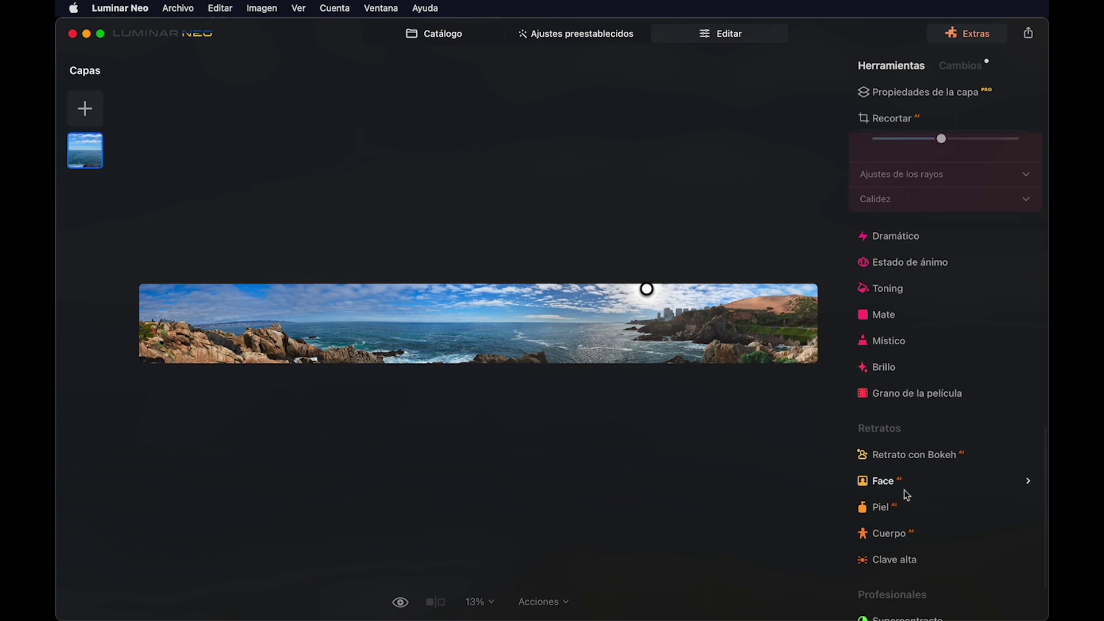